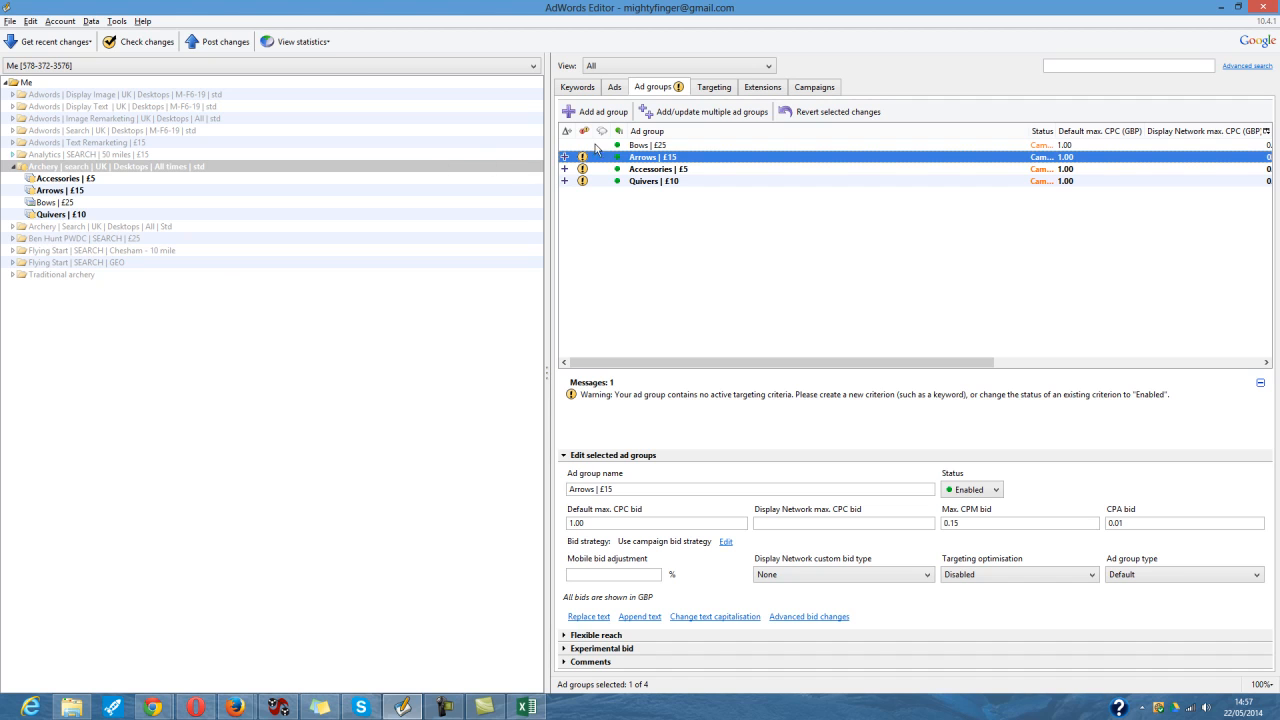
Step: Set the mobile bid adjustment of the Archery | search | UK | Desktops | All times | std campaign to -100%
{"action": "left_click", "coordinate": [815, 88]}
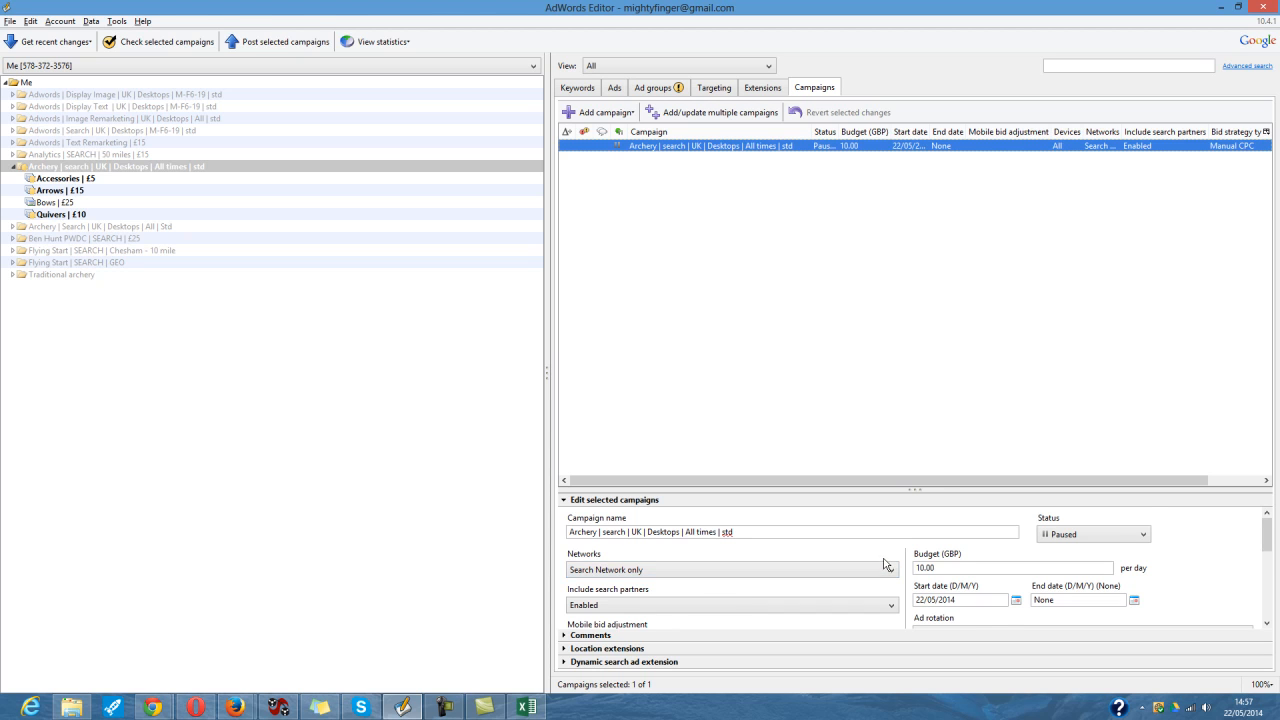
{"action": "scroll", "coordinate": [880, 566], "scroll_direction": "down", "scroll_amount": 1}
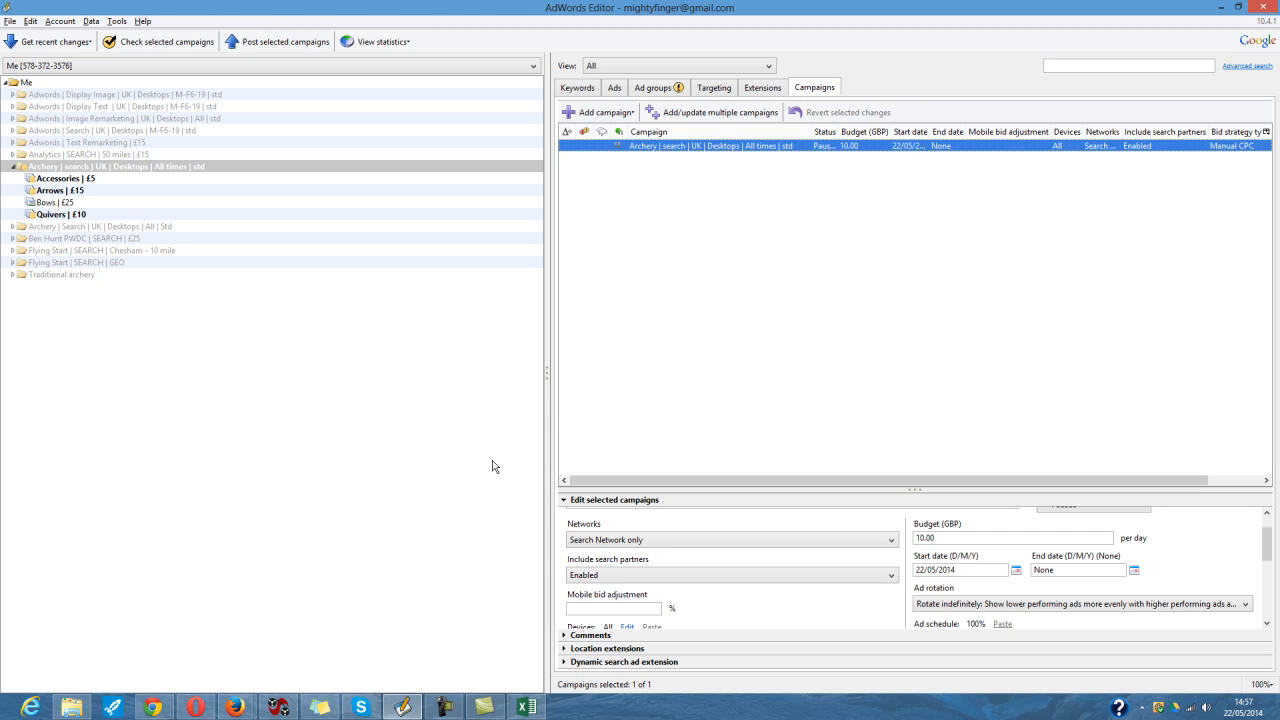
{"action": "left_click", "coordinate": [612, 607]}
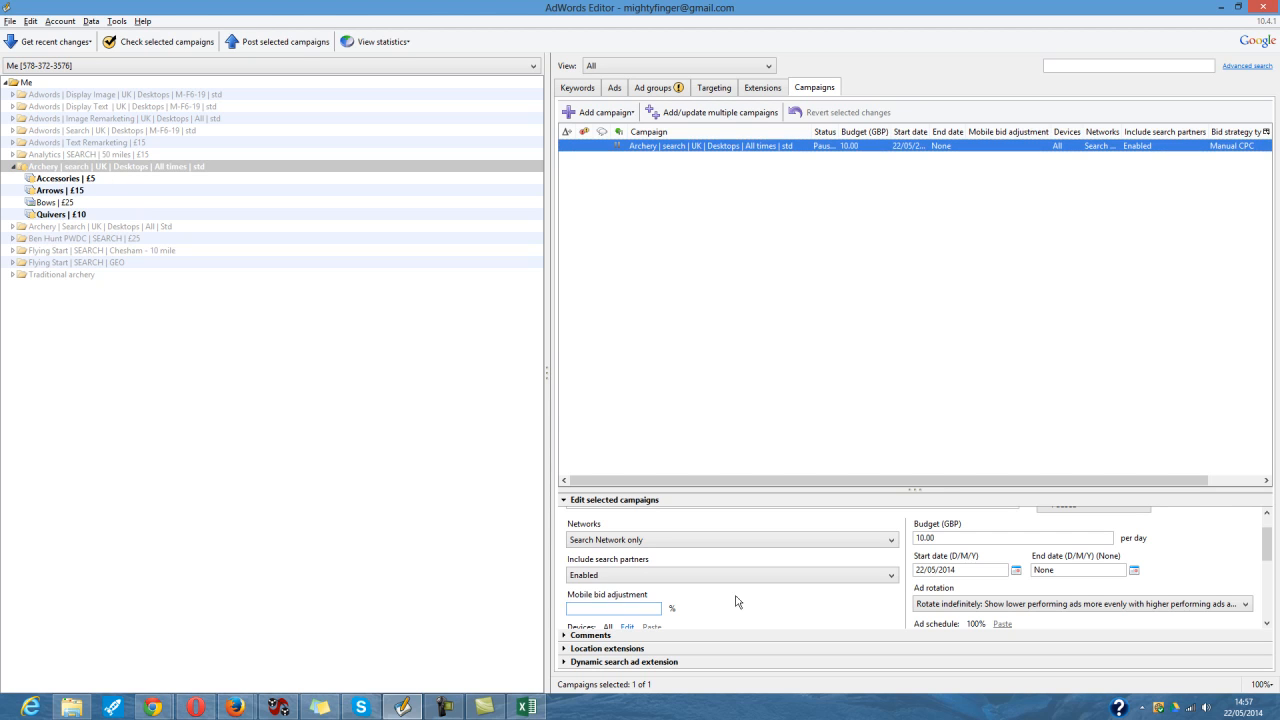
{"action": "type", "text": "-100"}
{"action": "scroll", "coordinate": [736, 600], "scroll_direction": "down", "scroll_amount": 1}
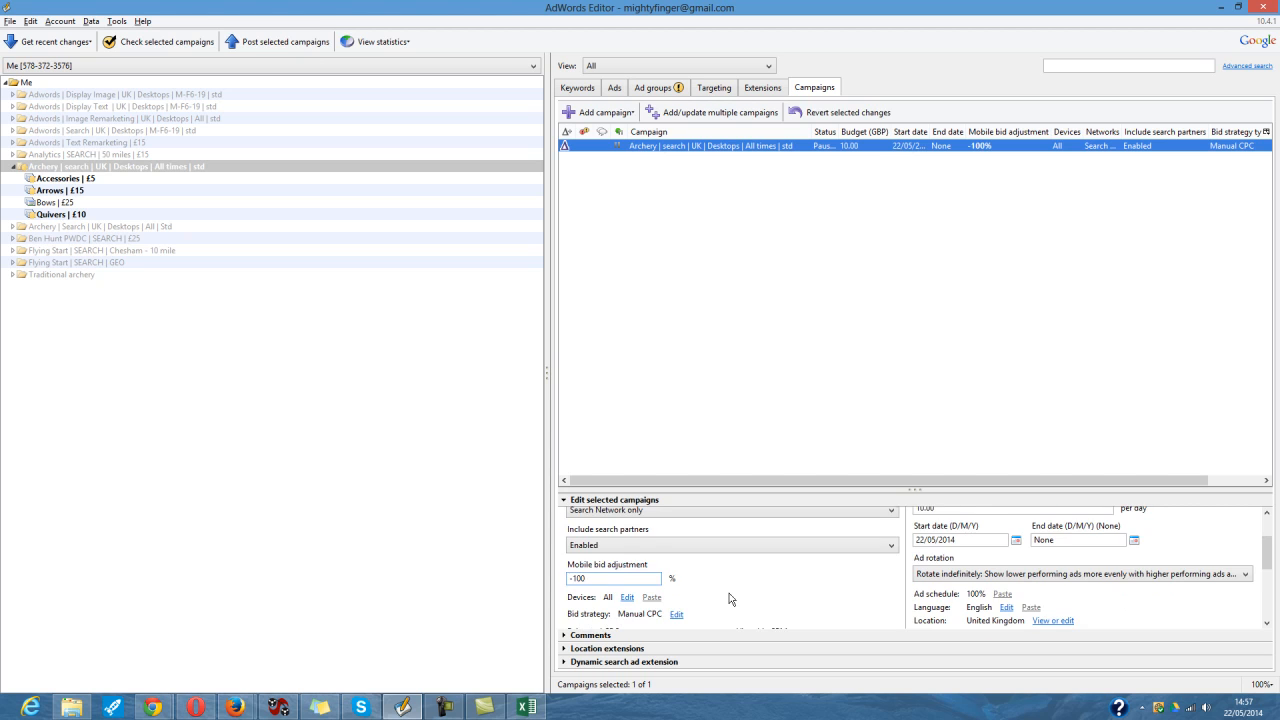
{"action": "scroll", "coordinate": [729, 599], "scroll_direction": "down", "scroll_amount": 1}
{"action": "scroll", "coordinate": [729, 593], "scroll_direction": "up", "scroll_amount": 1}
{"action": "double_click", "coordinate": [576, 579]}
{"action": "type", "text": "300"}
{"action": "key", "text": "BackSpace"}
{"action": "type", "text": "-"}
{"action": "scroll", "coordinate": [673, 577], "scroll_direction": "down", "scroll_amount": 1}
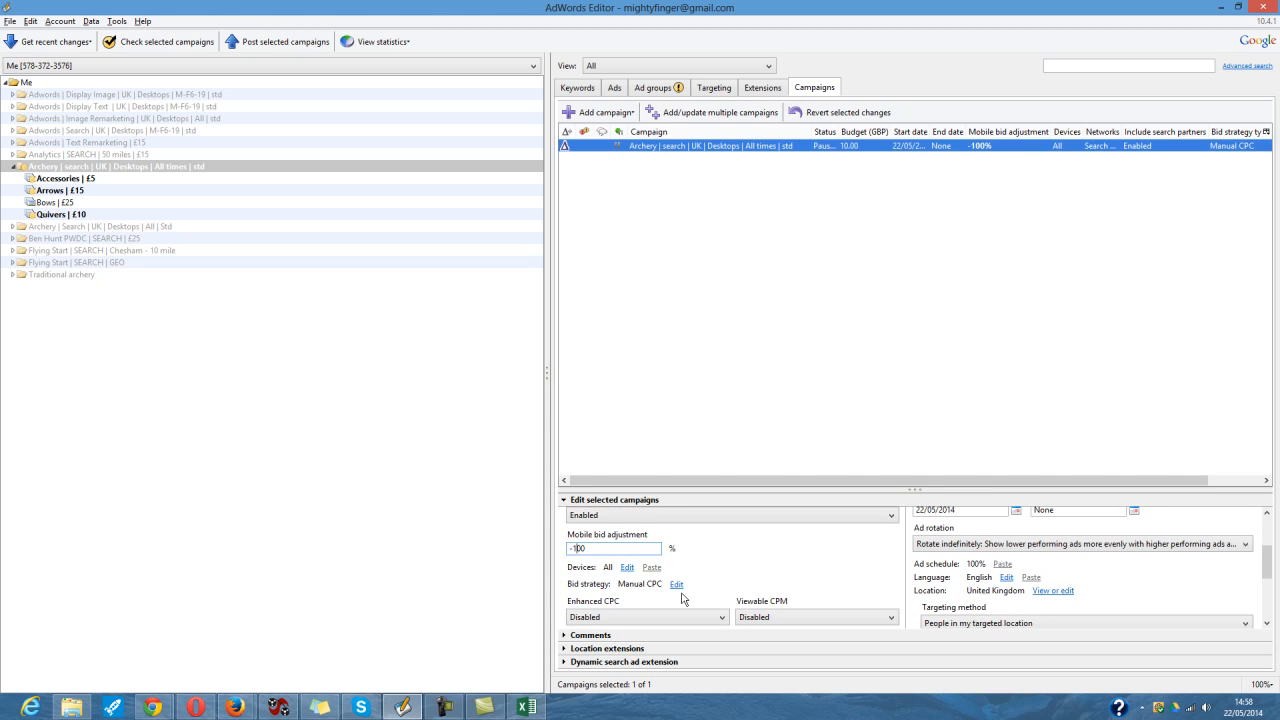
{"action": "scroll", "coordinate": [682, 598], "scroll_direction": "down", "scroll_amount": 1}
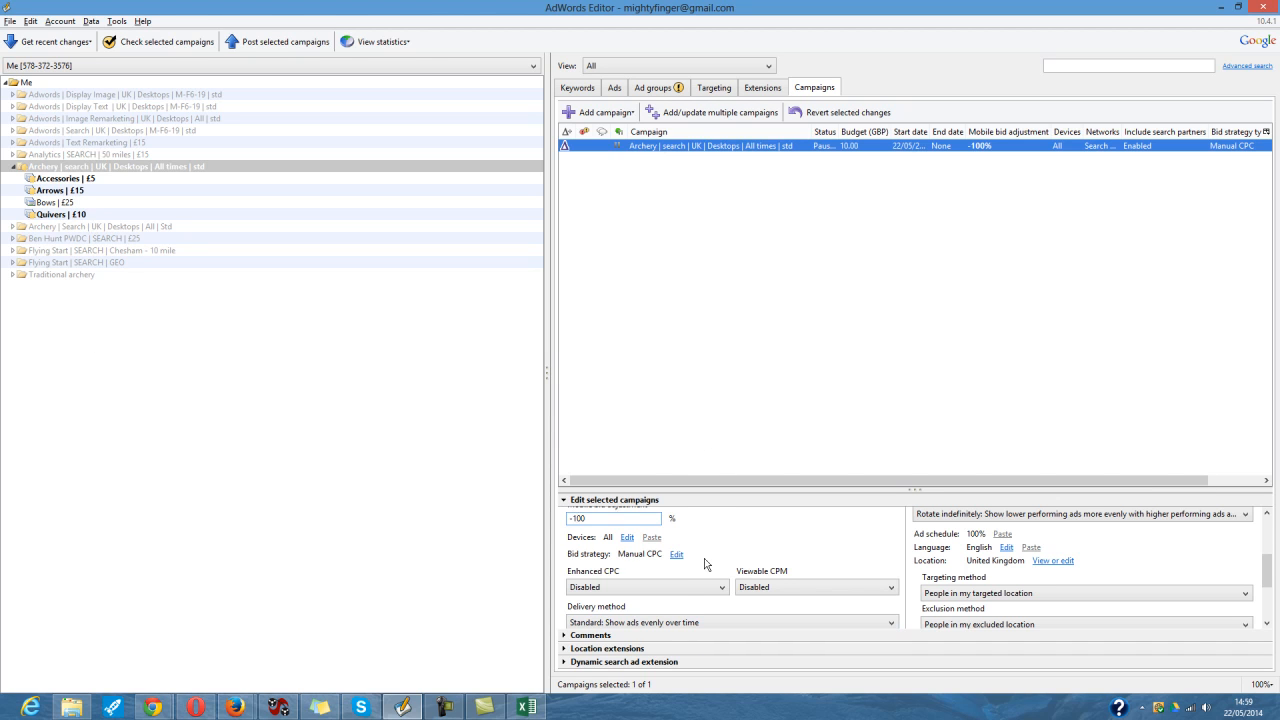
{"action": "scroll", "coordinate": [718, 560], "scroll_direction": "down", "scroll_amount": 1}
{"action": "scroll", "coordinate": [718, 560], "scroll_direction": "up", "scroll_amount": 3}
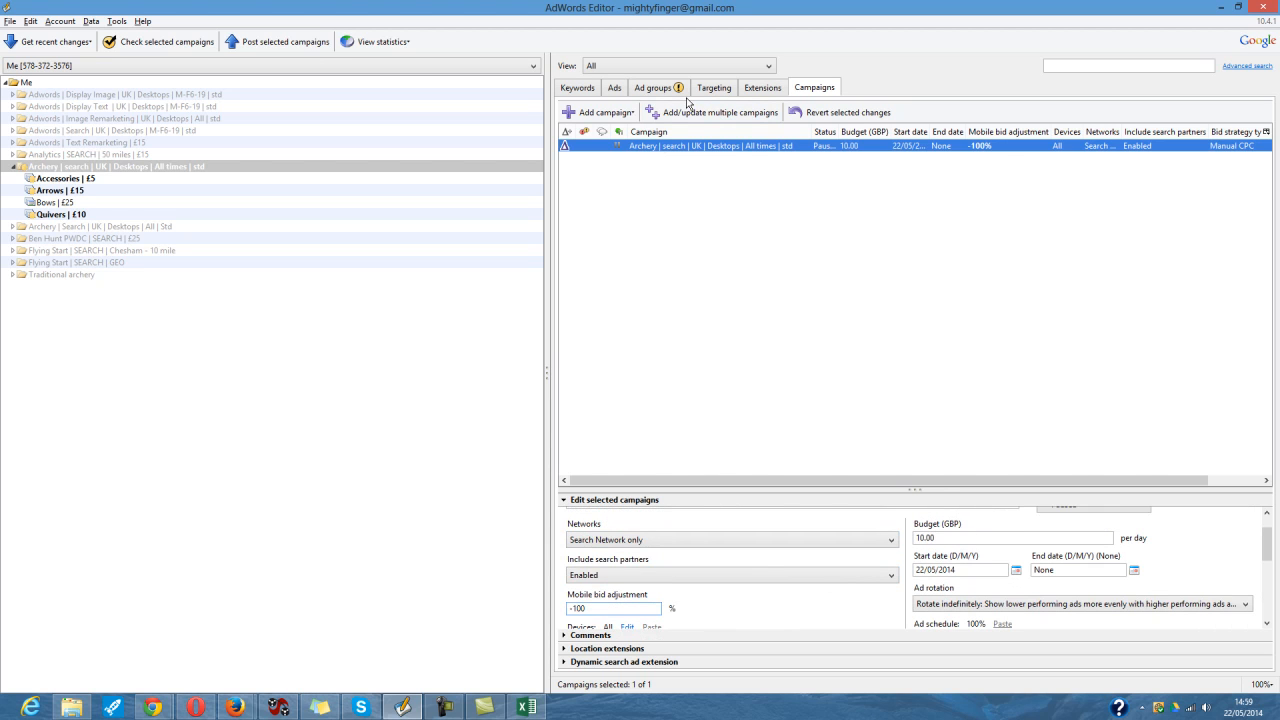
Step: Select the Bows | £25 ad group, and copy the keywords in B5:B10 of the archery bows workbook in Excel
{"action": "left_click", "coordinate": [60, 204]}
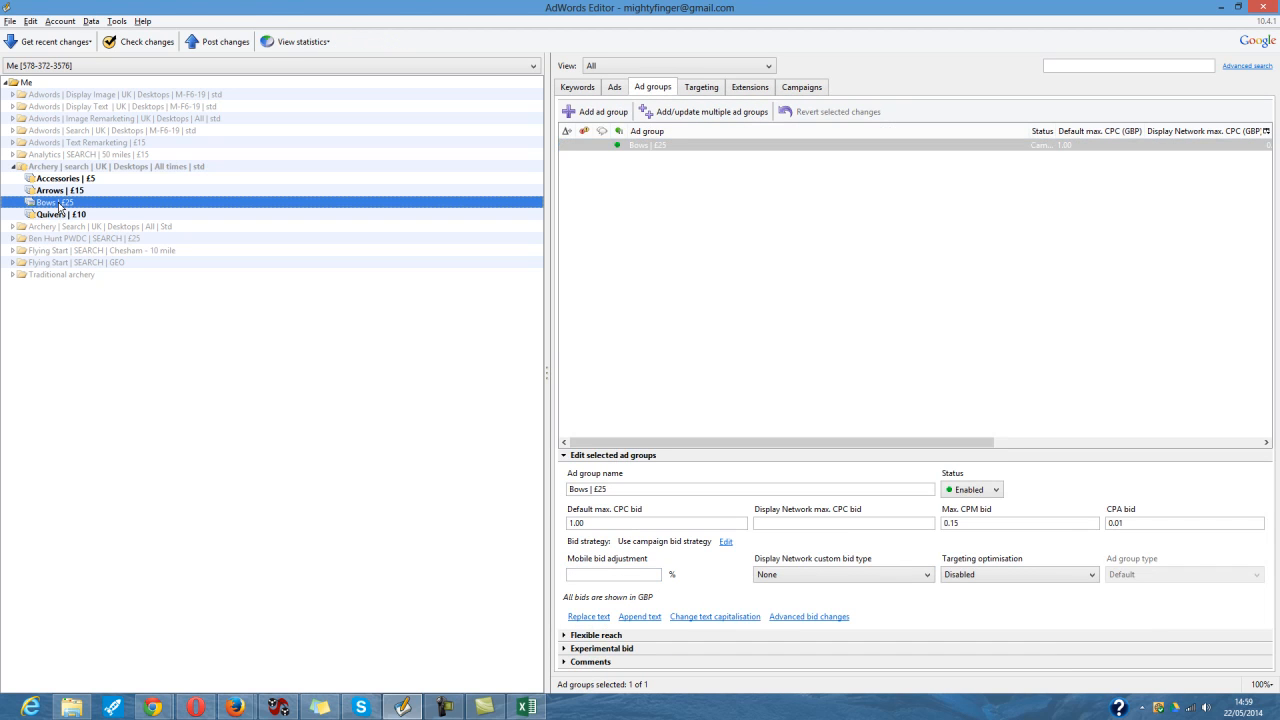
{"action": "left_click", "coordinate": [530, 709]}
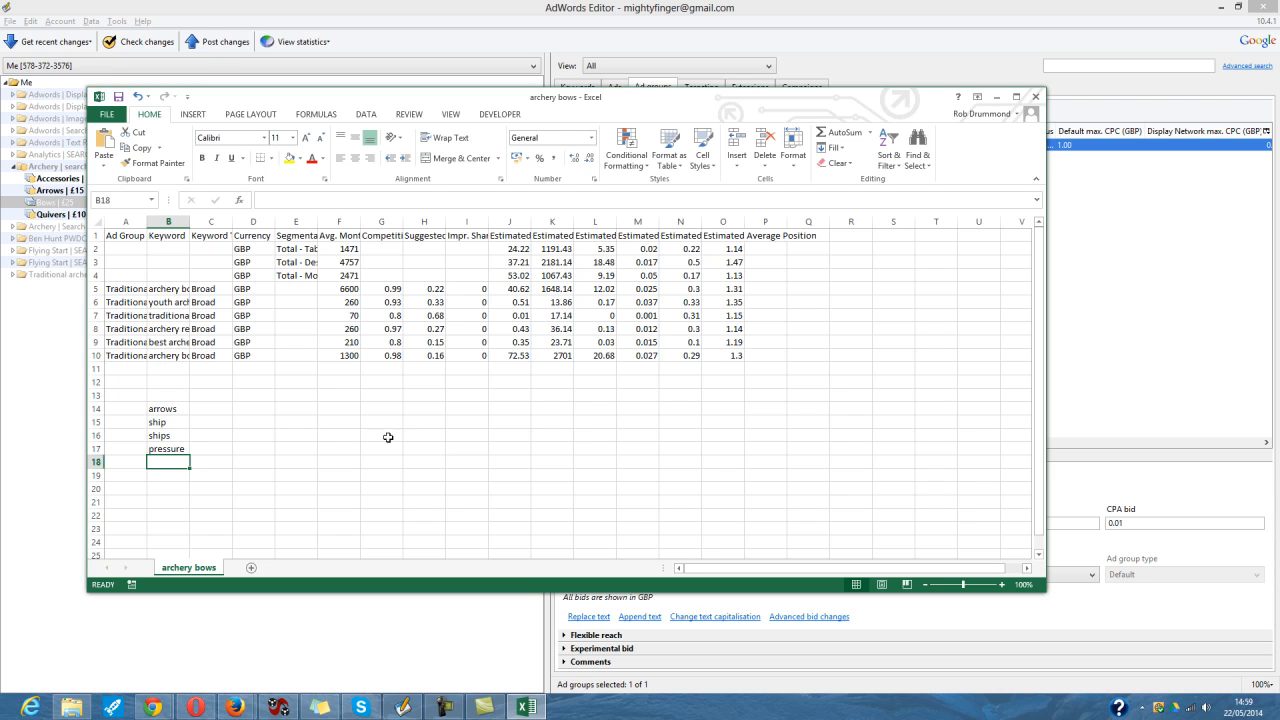
{"action": "left_click_drag", "start_coordinate": [172, 290], "coordinate": [198, 350]}
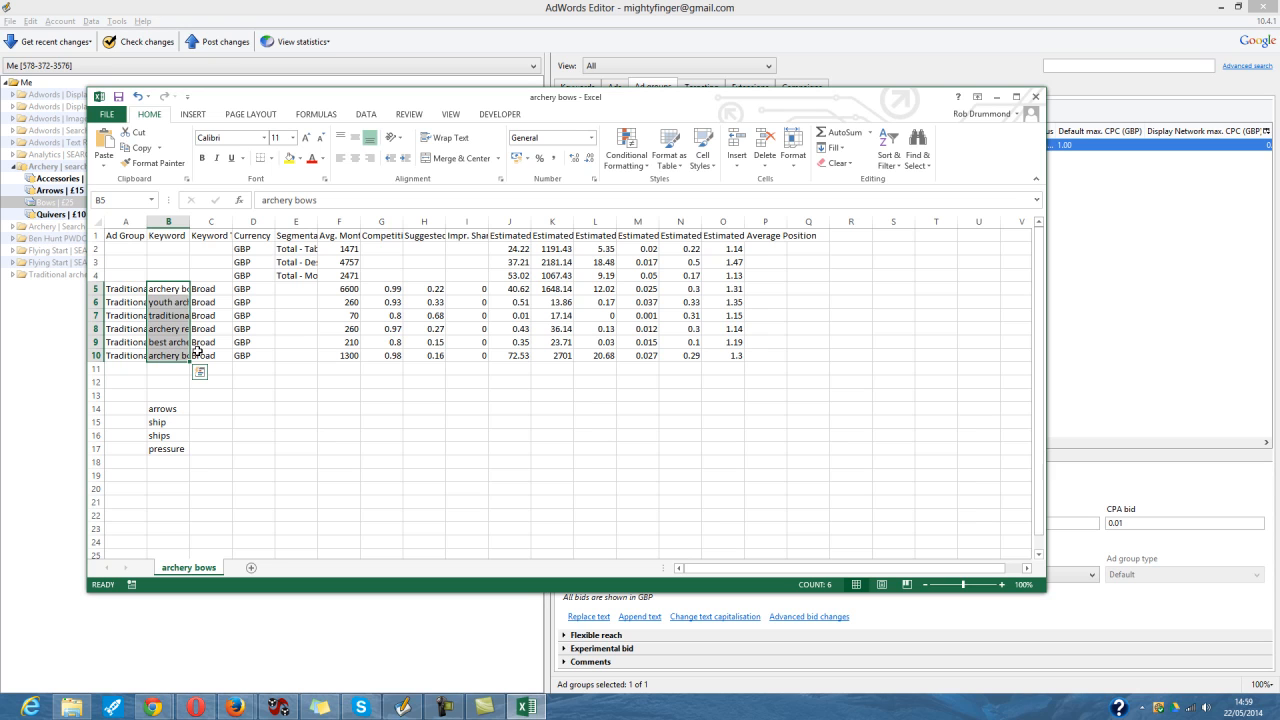
{"action": "key", "text": "ctrl+c"}
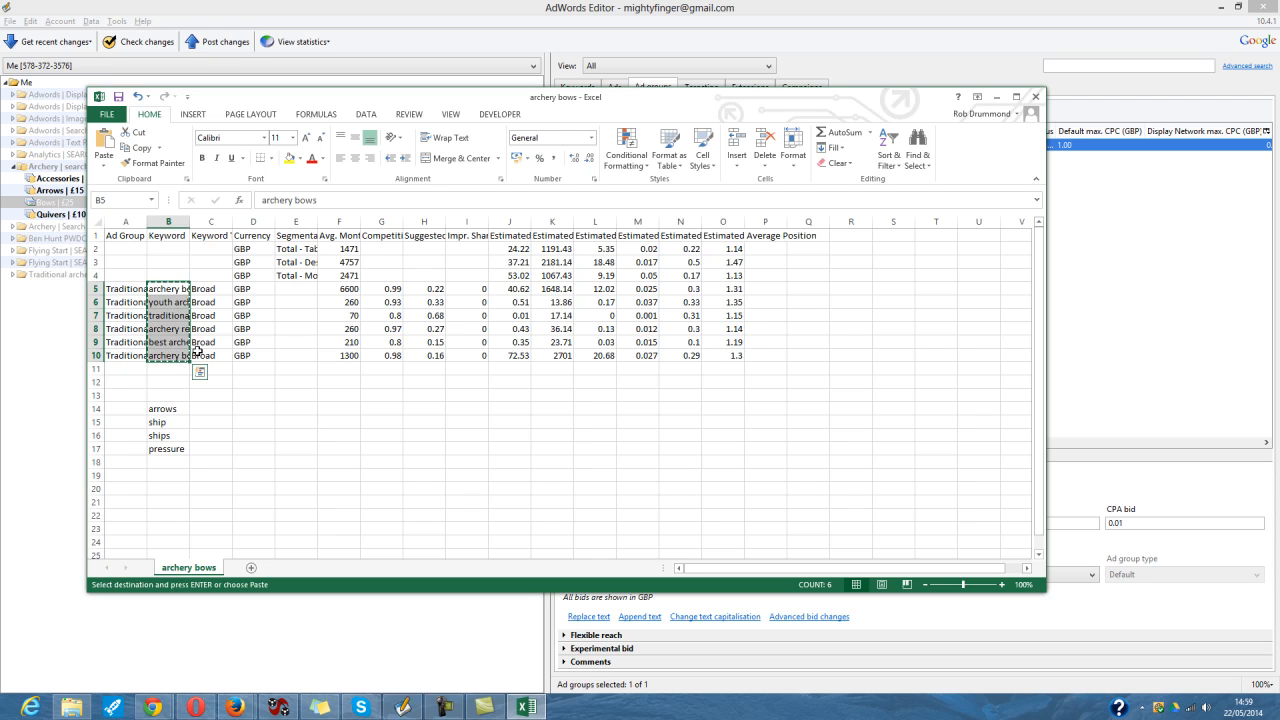
Step: Back in AdWords Editor, start a bulk addition of positive keywords for Bows | £25 and paste the copied keyword list
{"action": "left_click", "coordinate": [72, 417]}
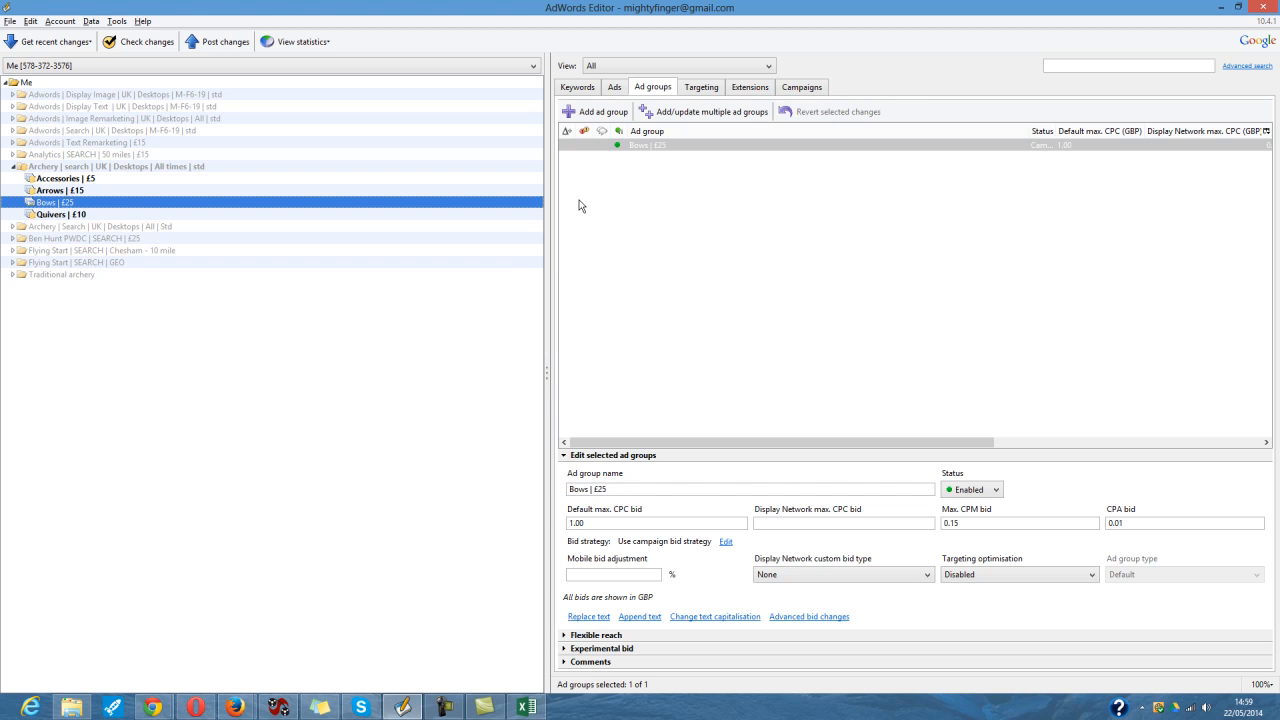
{"action": "left_click", "coordinate": [578, 88]}
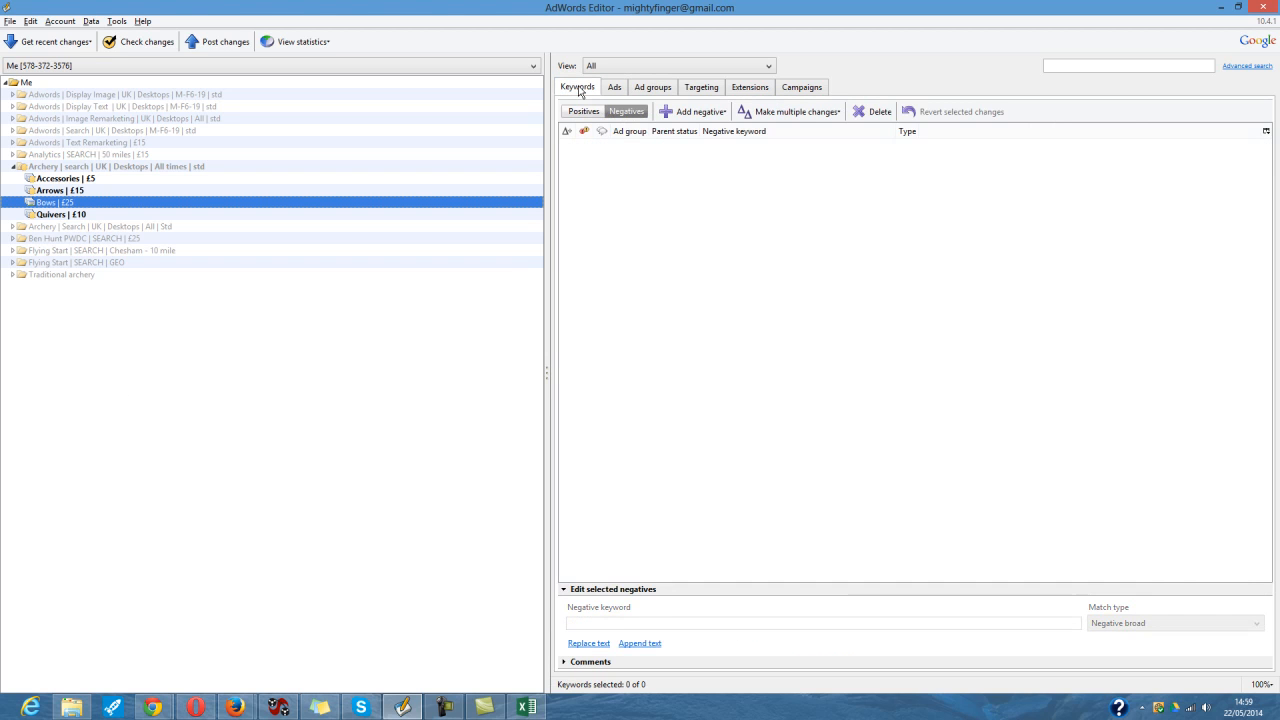
{"action": "left_click", "coordinate": [590, 112]}
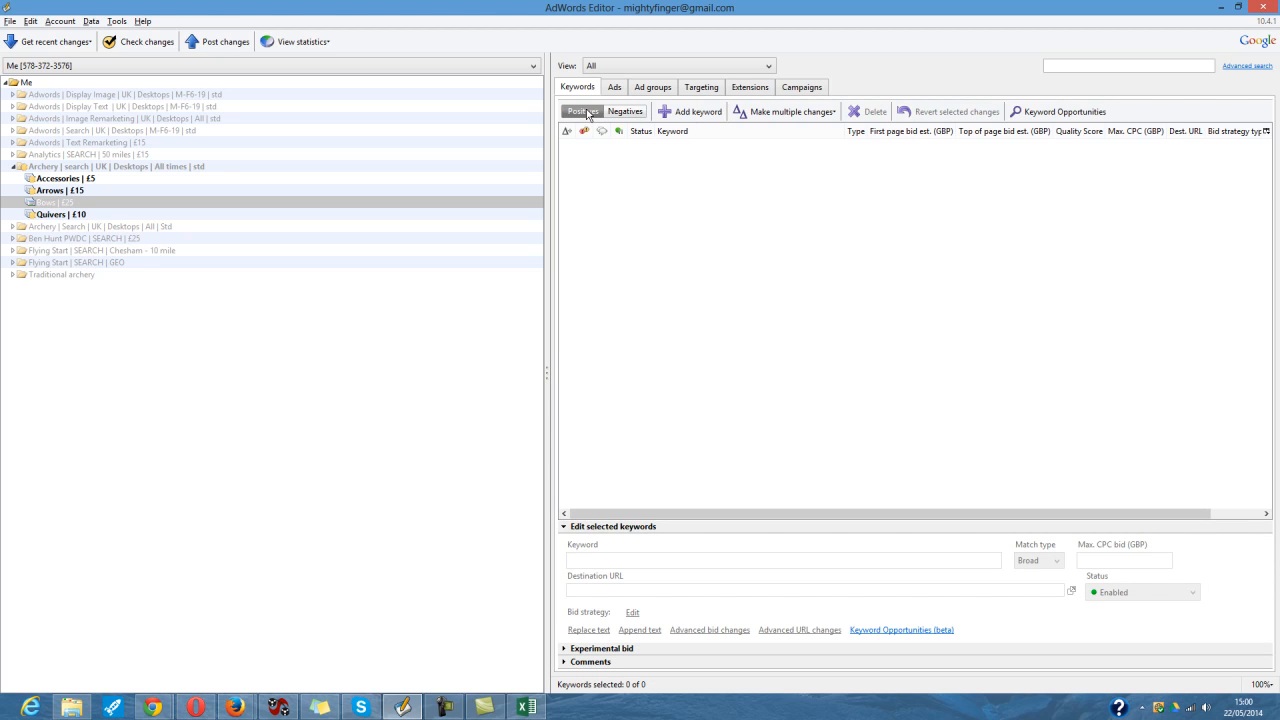
{"action": "left_click", "coordinate": [833, 116]}
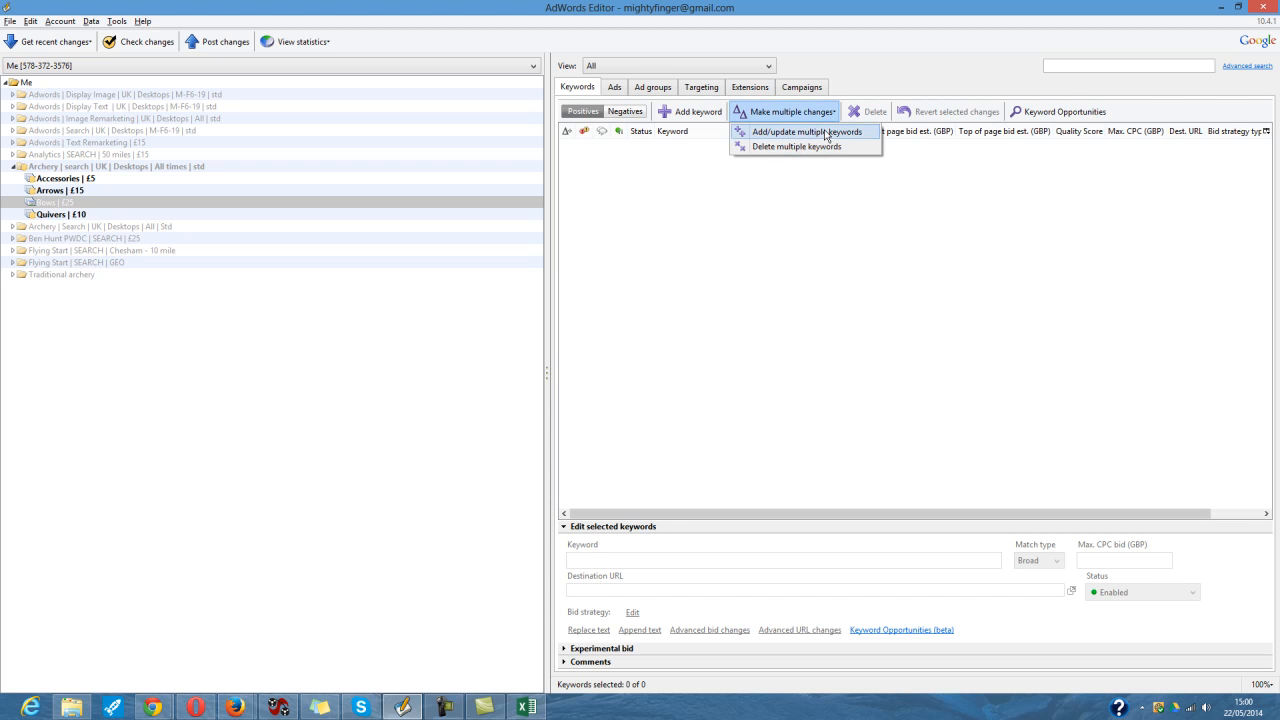
{"action": "left_click", "coordinate": [827, 133]}
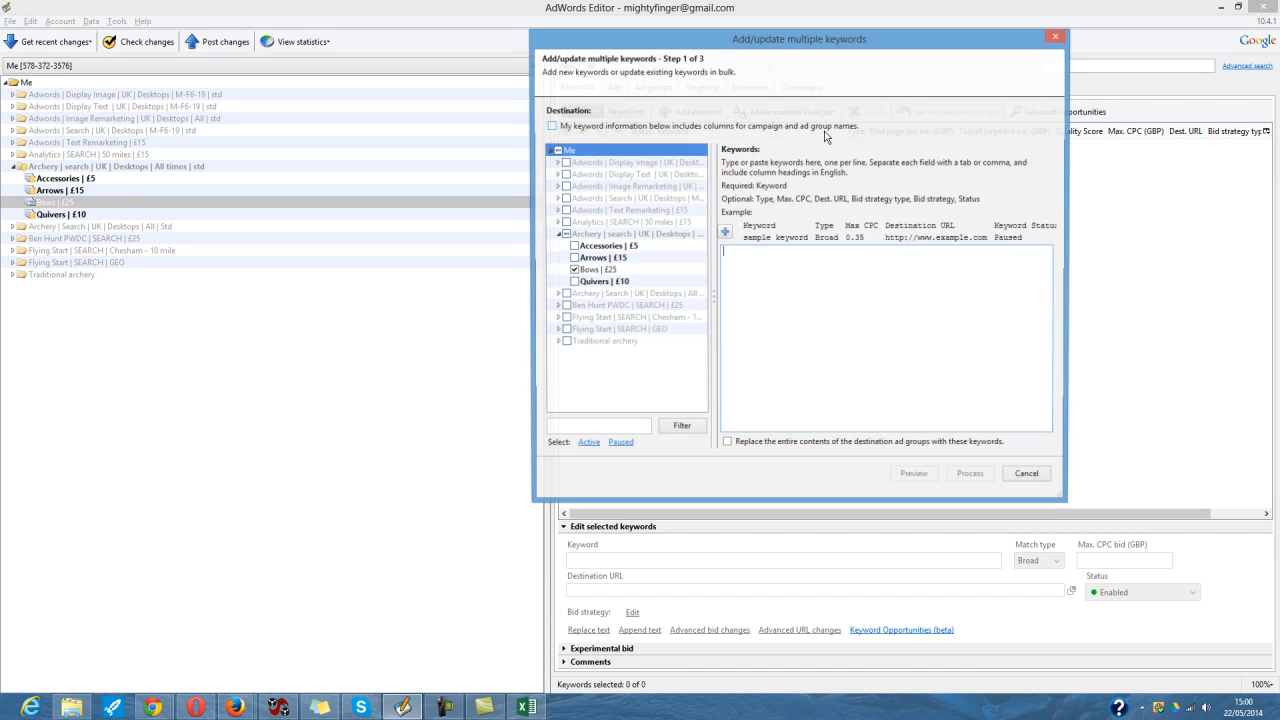
{"action": "left_click", "coordinate": [821, 297]}
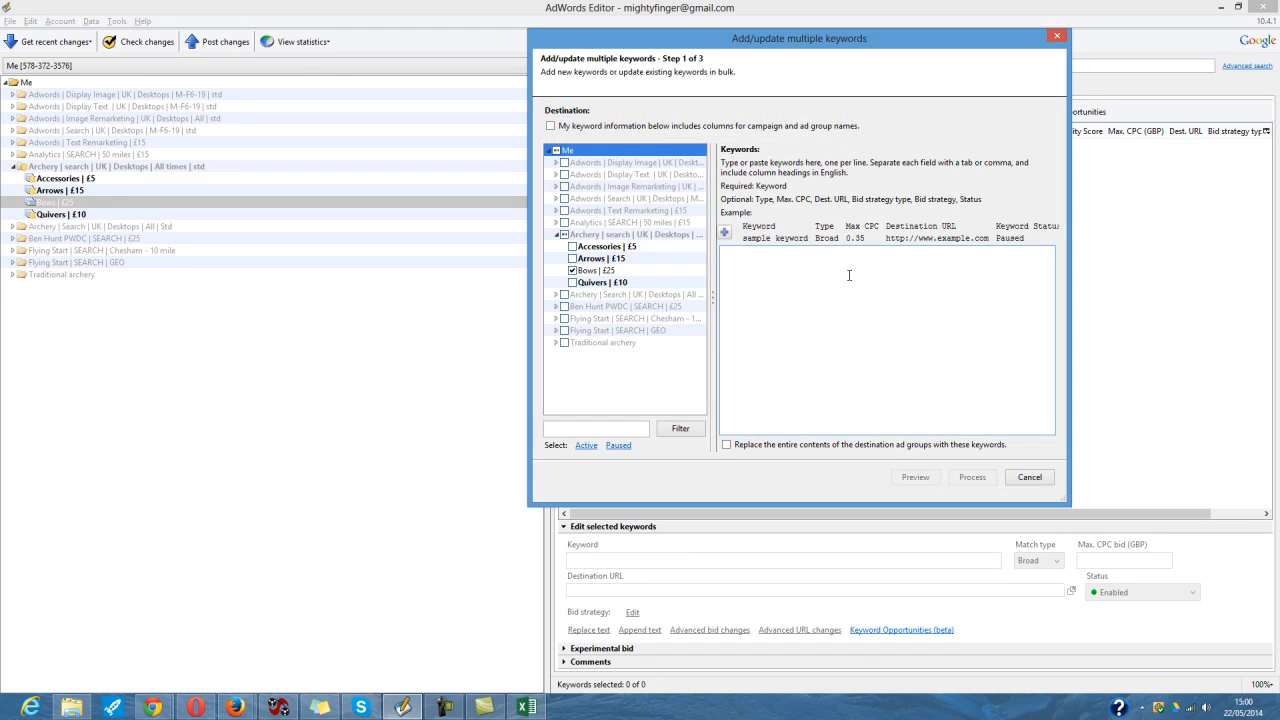
{"action": "key", "text": "ctrl+v"}
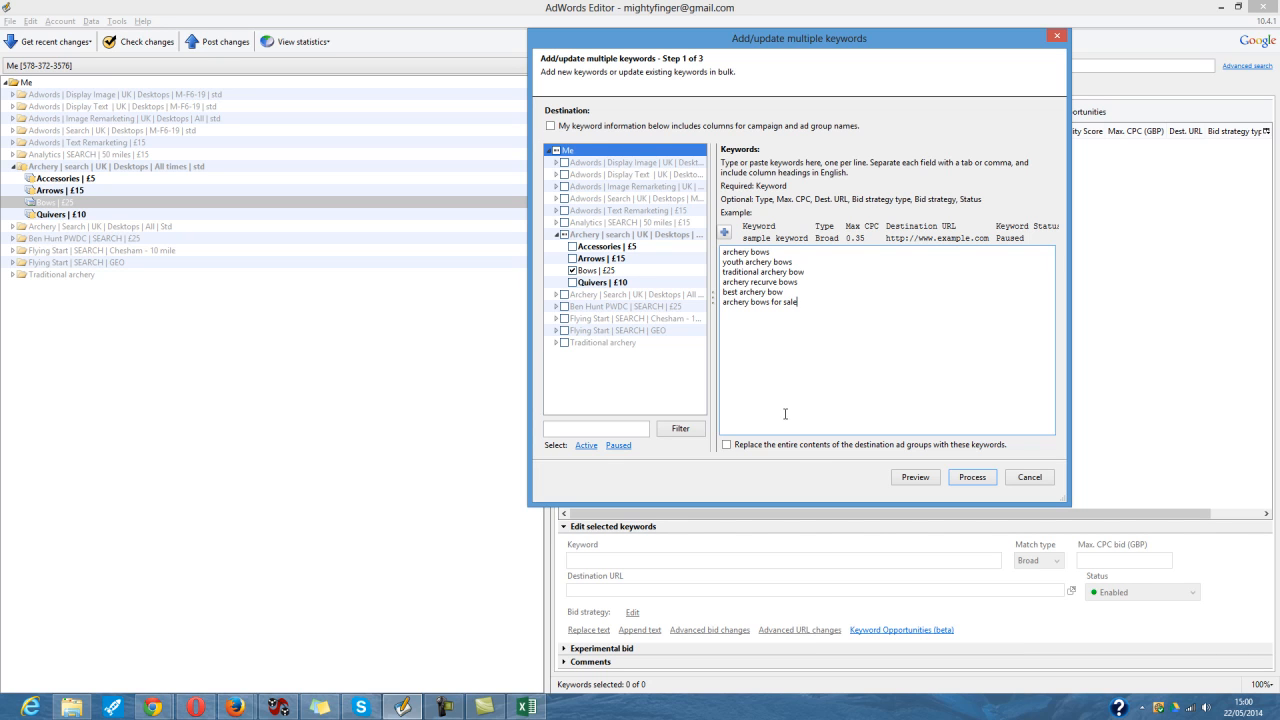
{"action": "left_click", "coordinate": [573, 258]}
{"action": "left_click", "coordinate": [573, 246]}
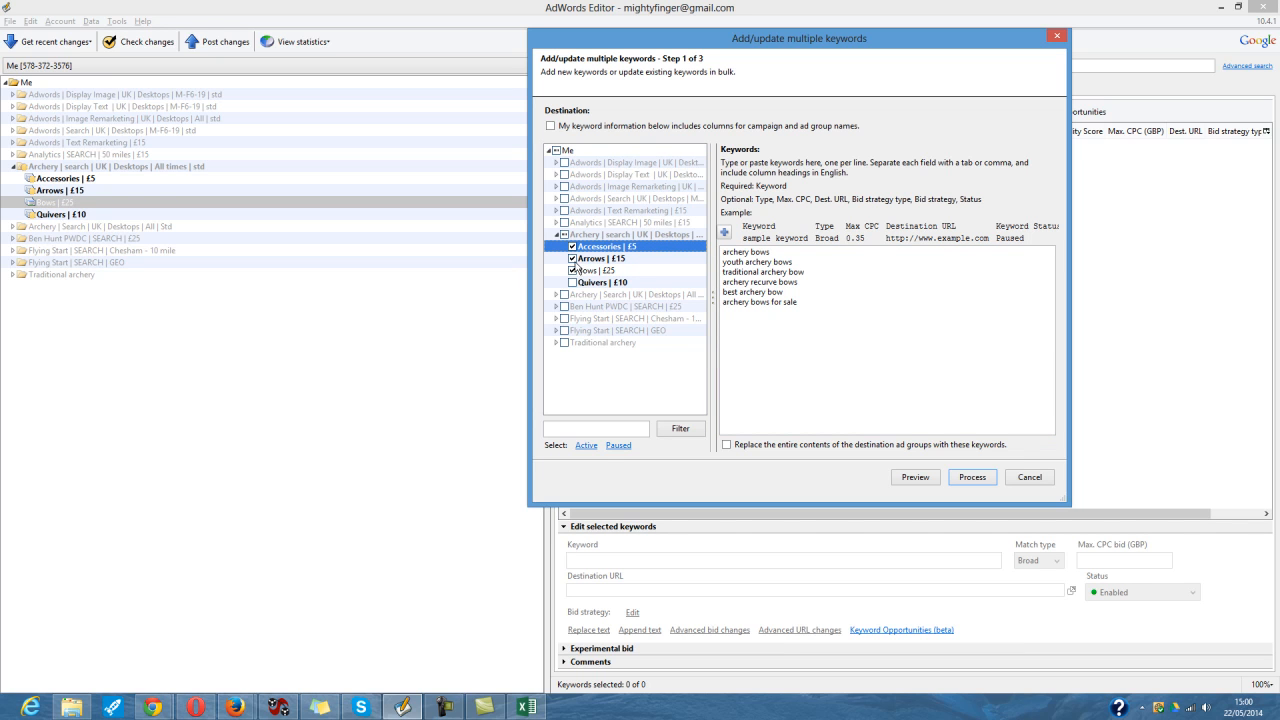
{"action": "left_click", "coordinate": [575, 258]}
{"action": "left_click", "coordinate": [574, 258]}
{"action": "left_click", "coordinate": [573, 246]}
Step: Process the pasted keywords for the Bows | £25 ad group and finish the bulk addition
{"action": "left_click", "coordinate": [972, 478]}
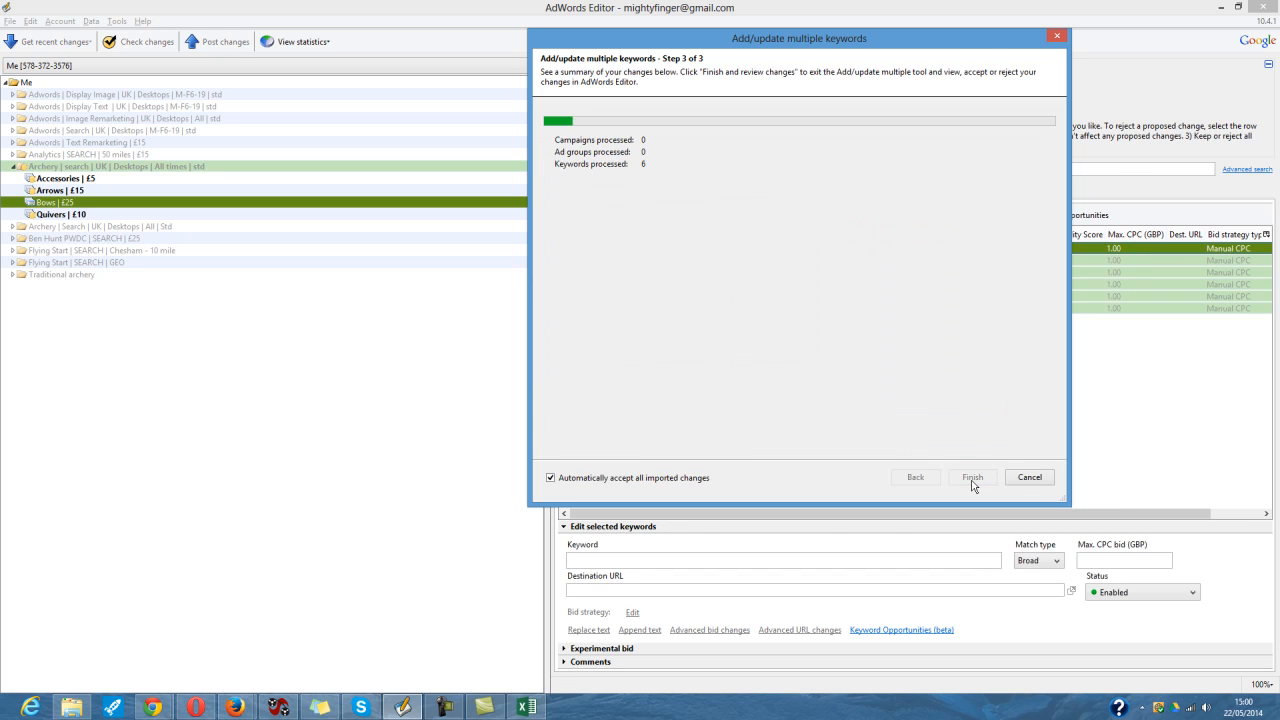
{"action": "left_click", "coordinate": [964, 480]}
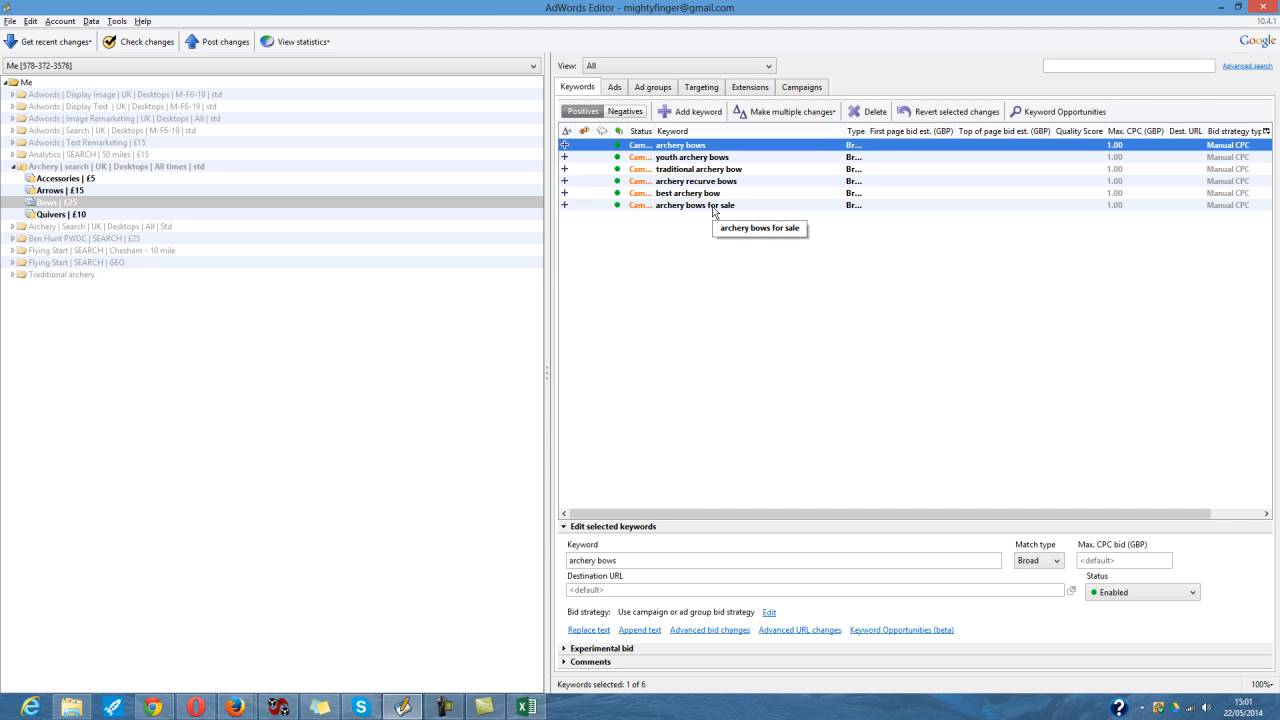
Step: Change the match type of all the Bows | £25 keywords to Exact
{"action": "left_click", "coordinate": [713, 205], "text": "shift"}
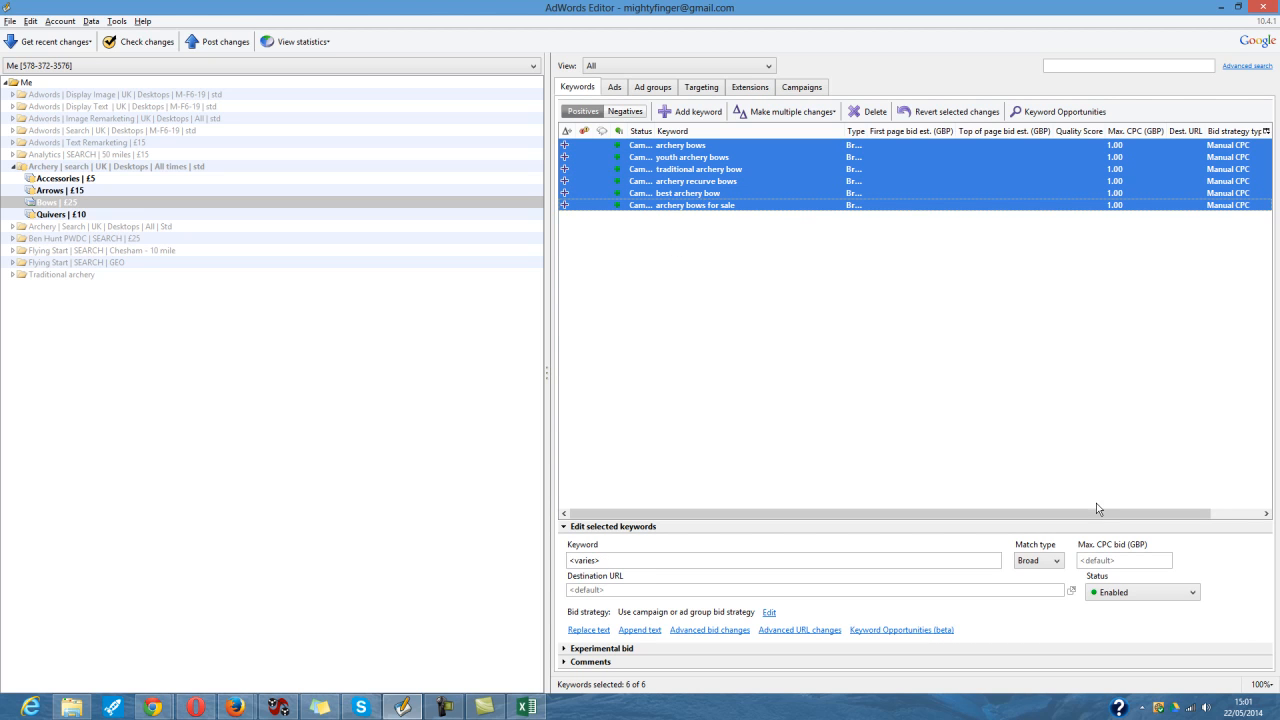
{"action": "left_click", "coordinate": [1058, 561]}
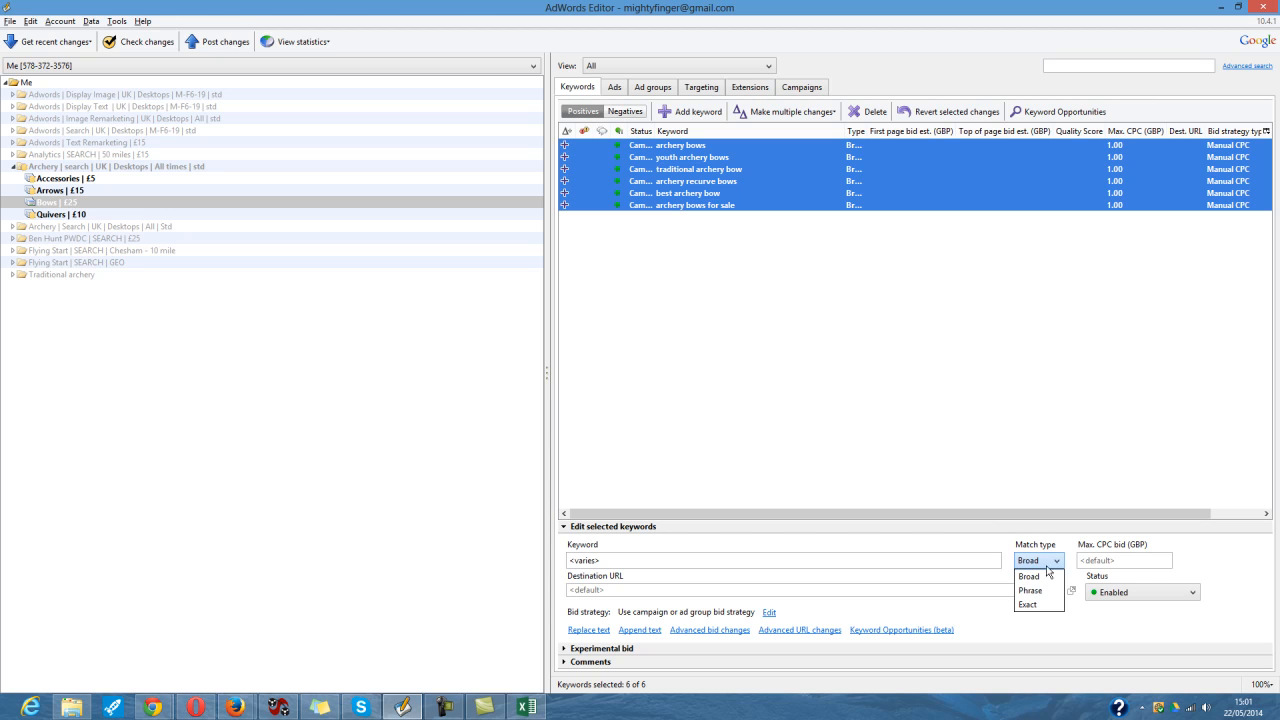
{"action": "left_click", "coordinate": [1038, 605]}
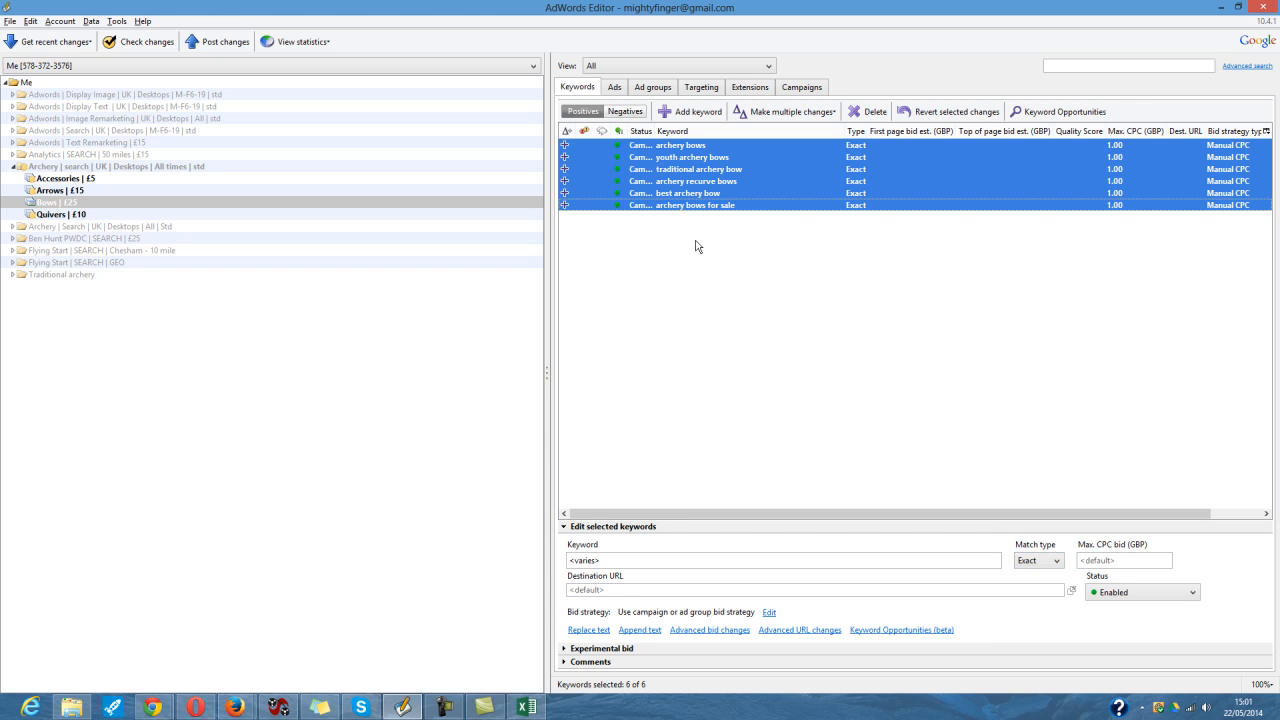
{"action": "left_click", "coordinate": [697, 207]}
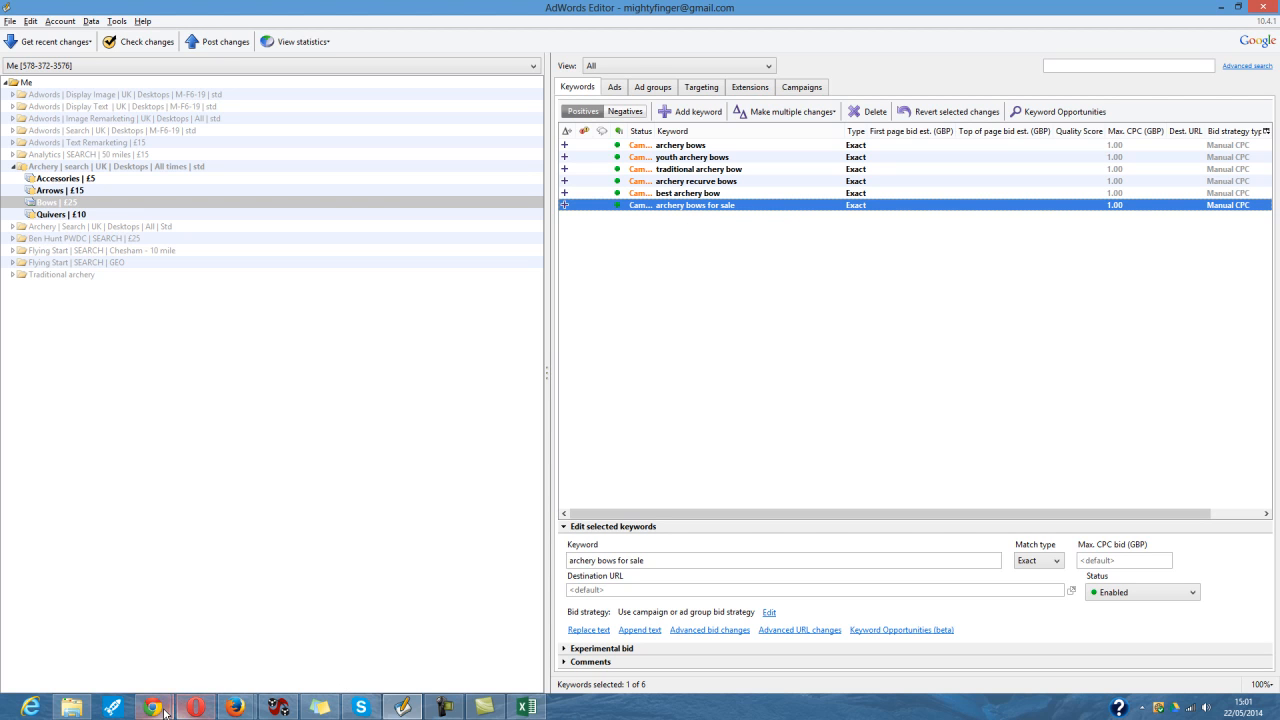
Step: Switch to Chrome and open the Adwords Broad Keyword Converter at tools.acquisio.com in a new tab
{"action": "mouse_move", "coordinate": [152, 707]}
{"action": "left_click", "coordinate": [203, 650]}
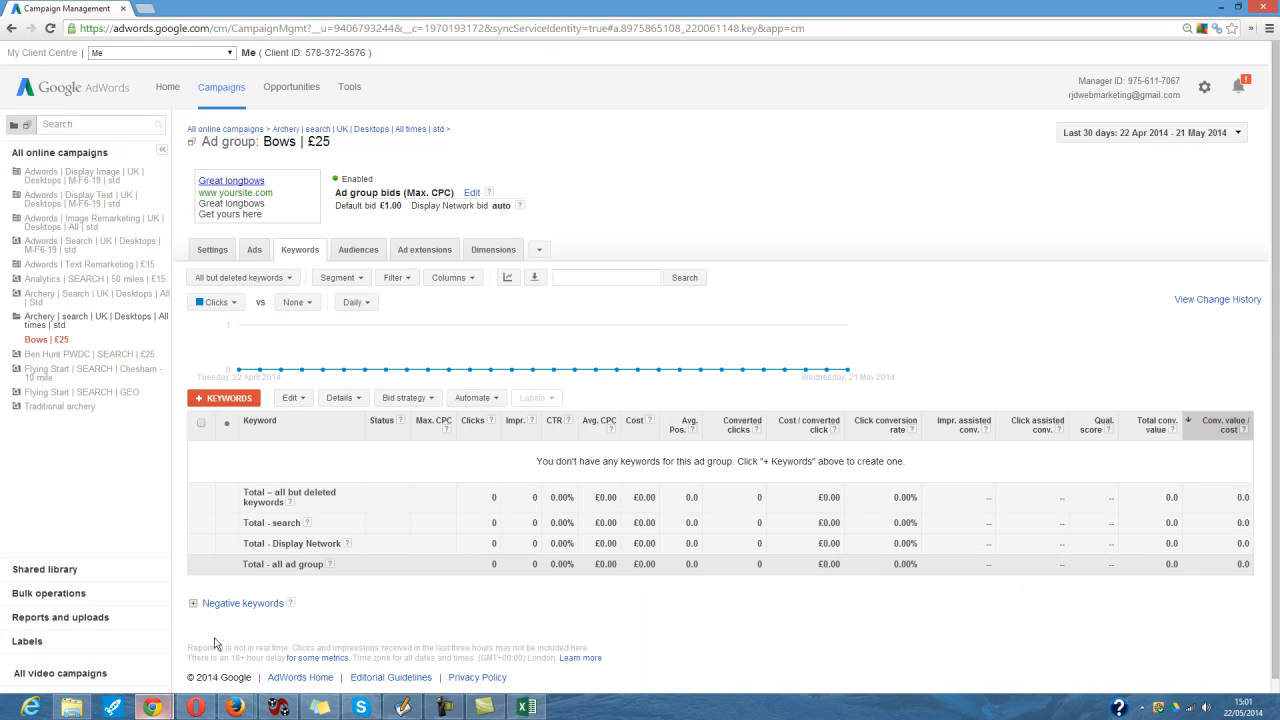
{"action": "left_click", "coordinate": [146, 8]}
{"action": "type", "text": "tool"}
{"action": "key", "text": "Return"}
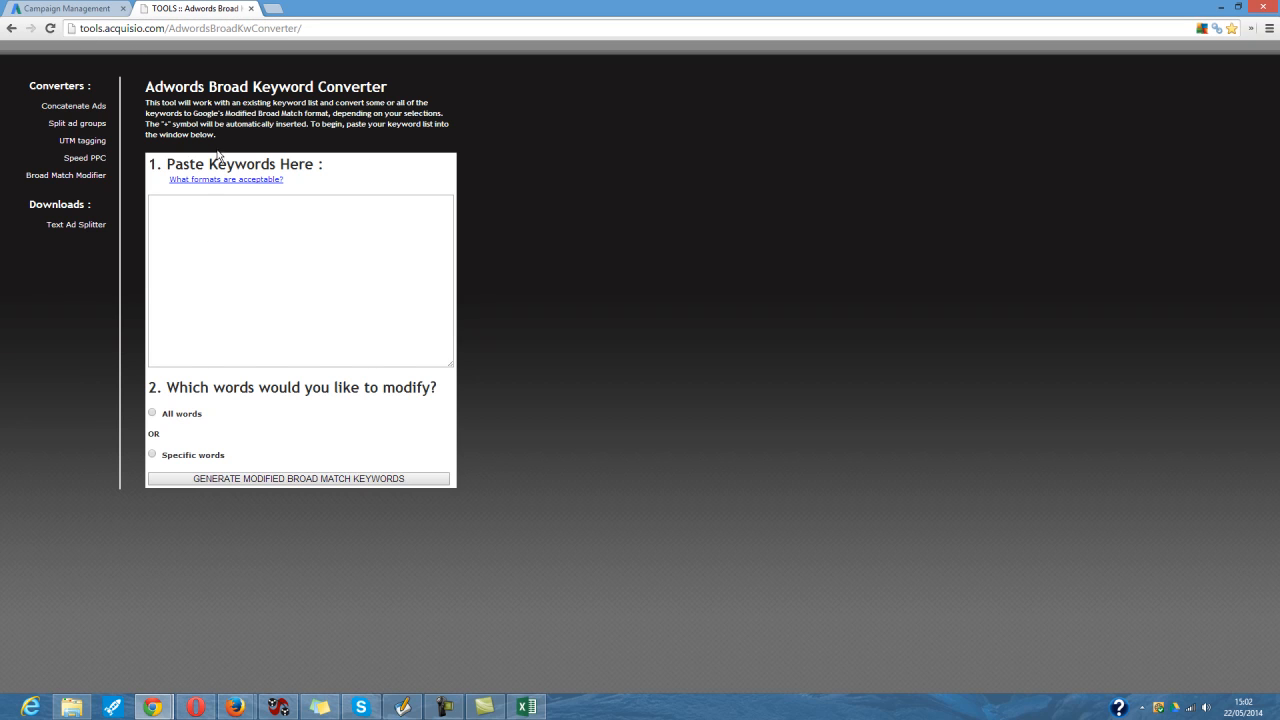
Step: Paste the copied bow keywords into the converter and generate modified broad match keywords for all words
{"action": "left_click", "coordinate": [231, 272]}
{"action": "key", "text": "ctrl+v"}
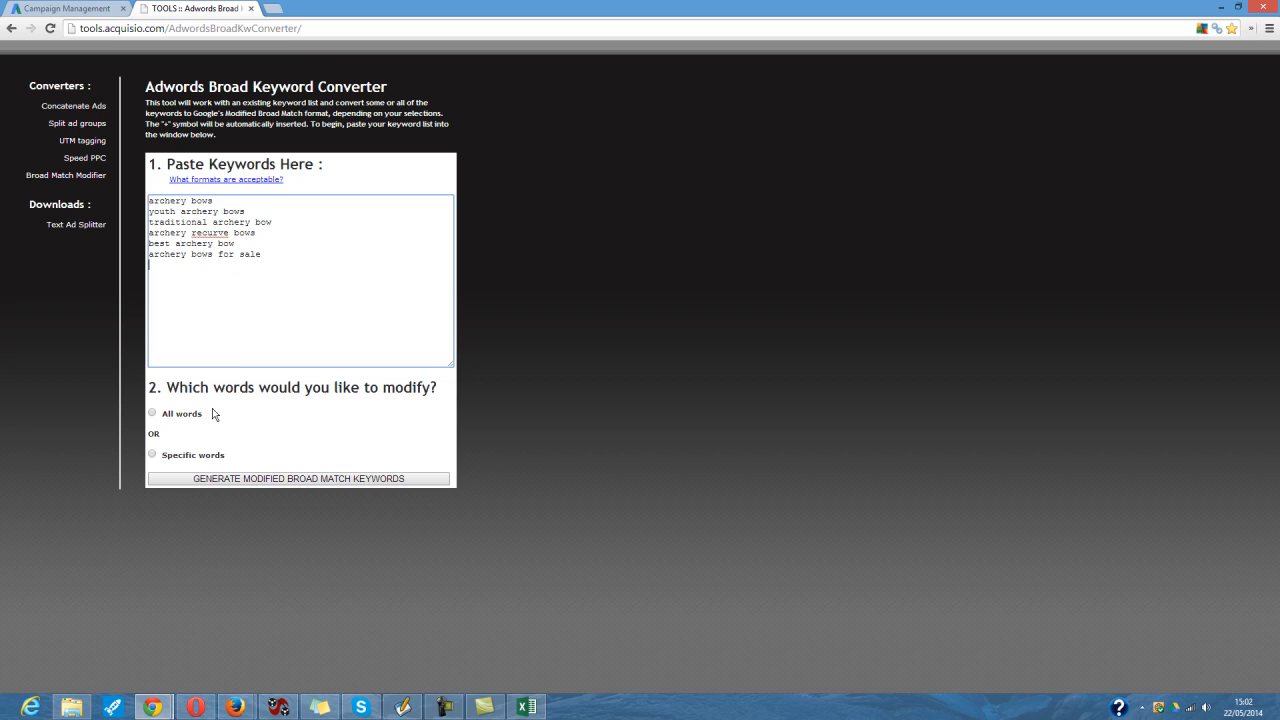
{"action": "left_click", "coordinate": [153, 414]}
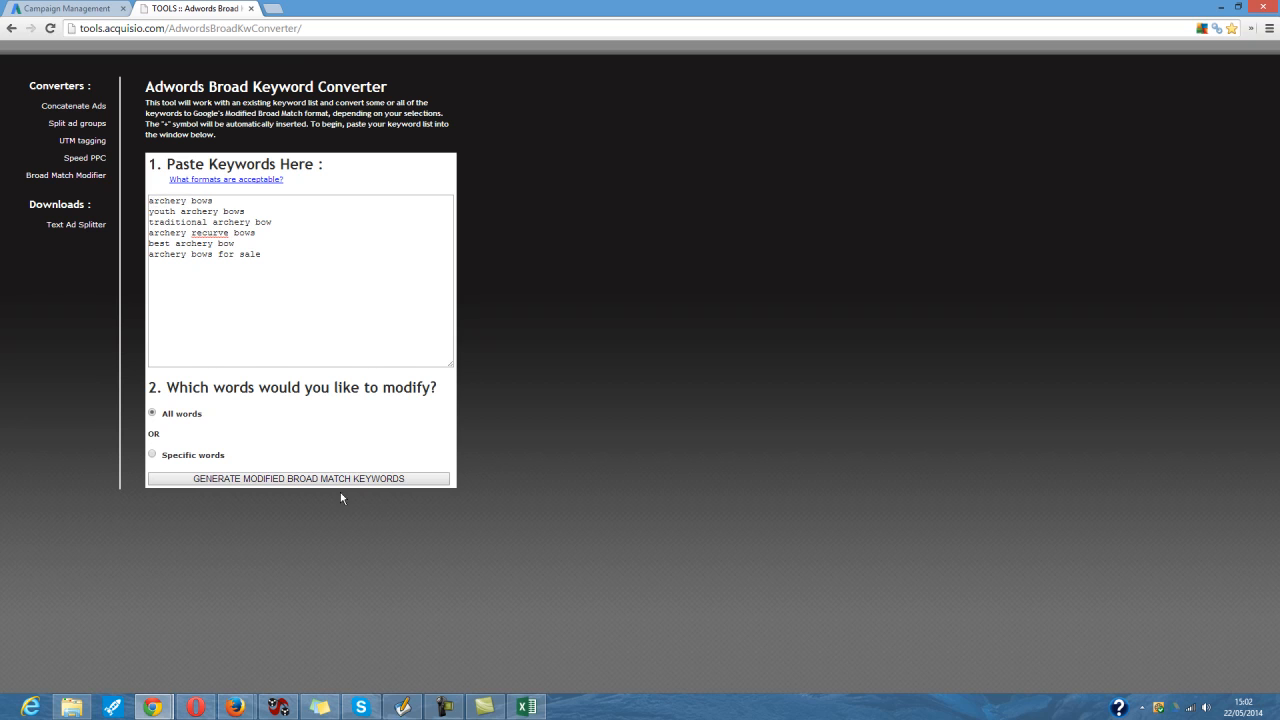
{"action": "left_click", "coordinate": [300, 479]}
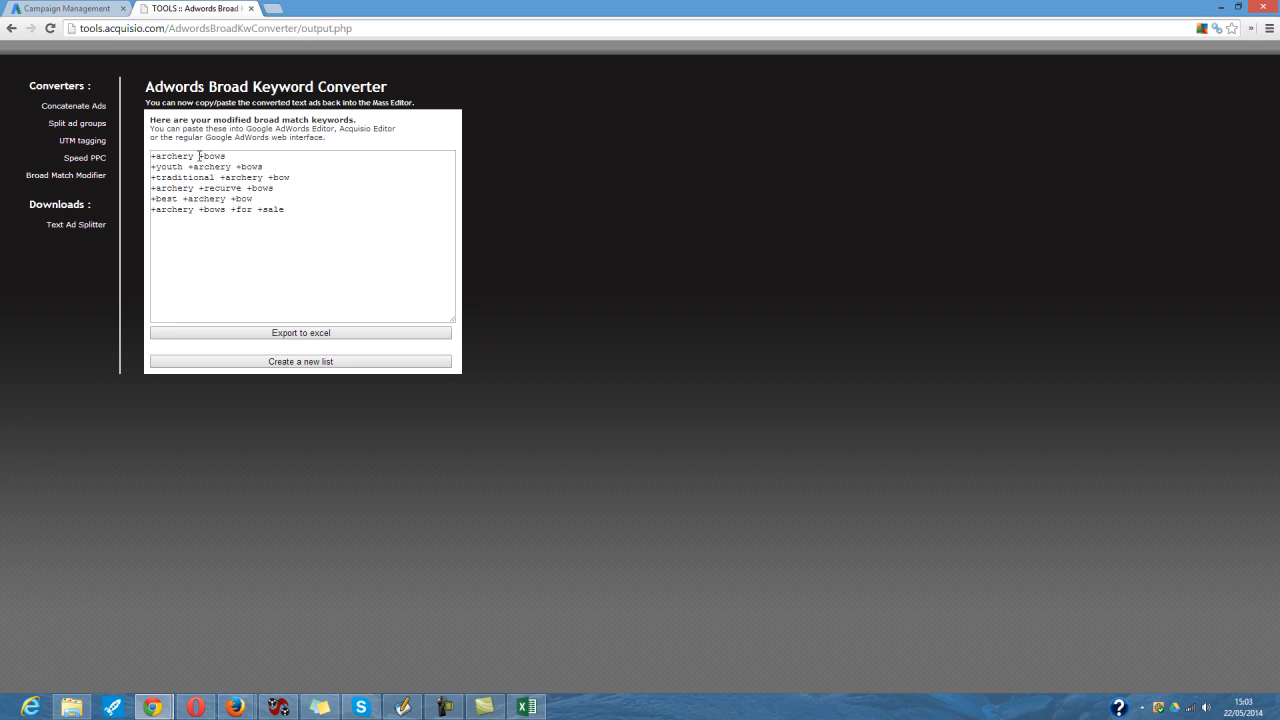
Step: Copy the whole list of modified broad match keywords, from +archery +bows to +archery +bows +for +sale
{"action": "left_click_drag", "start_coordinate": [204, 156], "coordinate": [228, 156]}
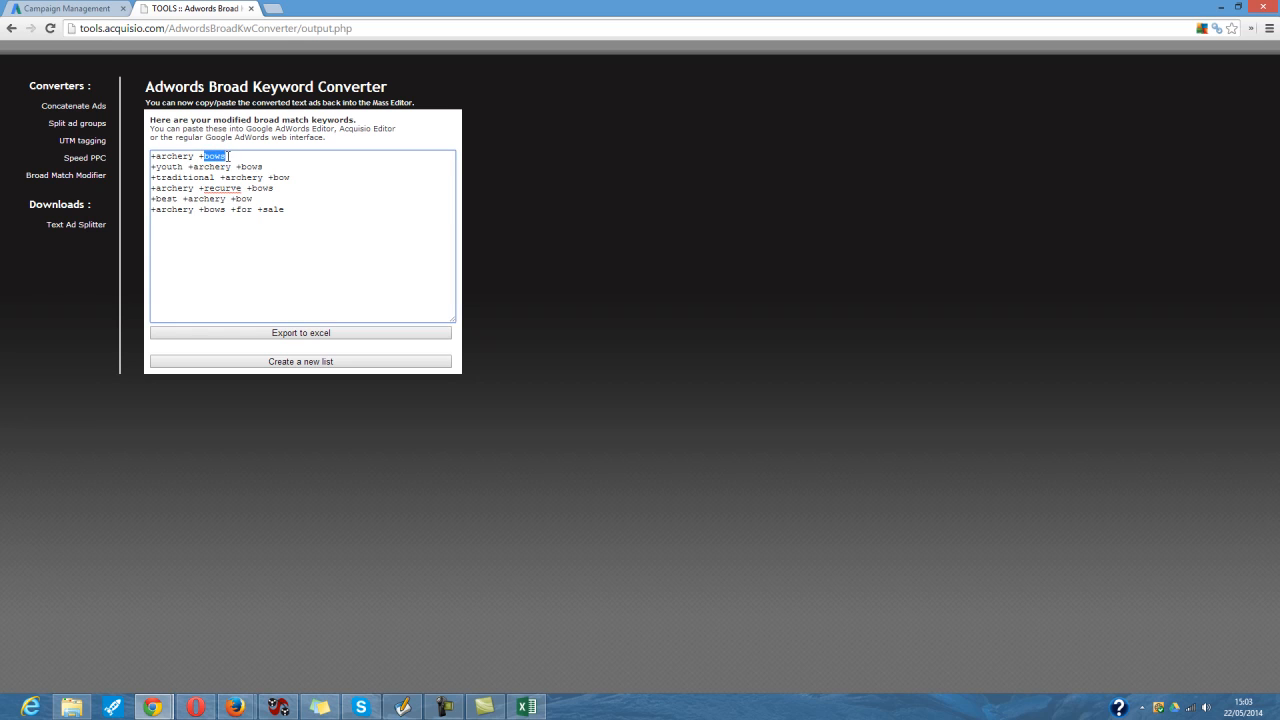
{"action": "left_click", "coordinate": [216, 156]}
{"action": "left_click_drag", "start_coordinate": [288, 209], "coordinate": [125, 153]}
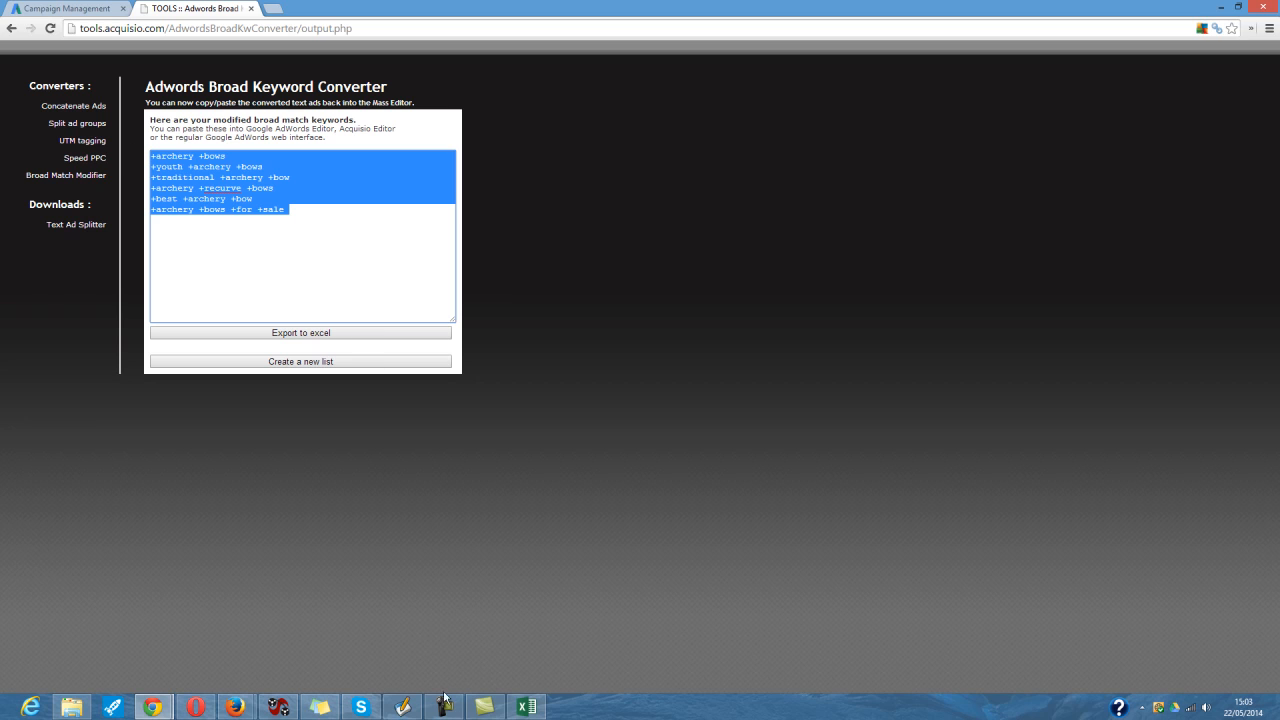
Step: Switch to AdWords Editor and bulk-add the copied modified broad match keywords to the Bows | £25 ad group
{"action": "left_click", "coordinate": [416, 713]}
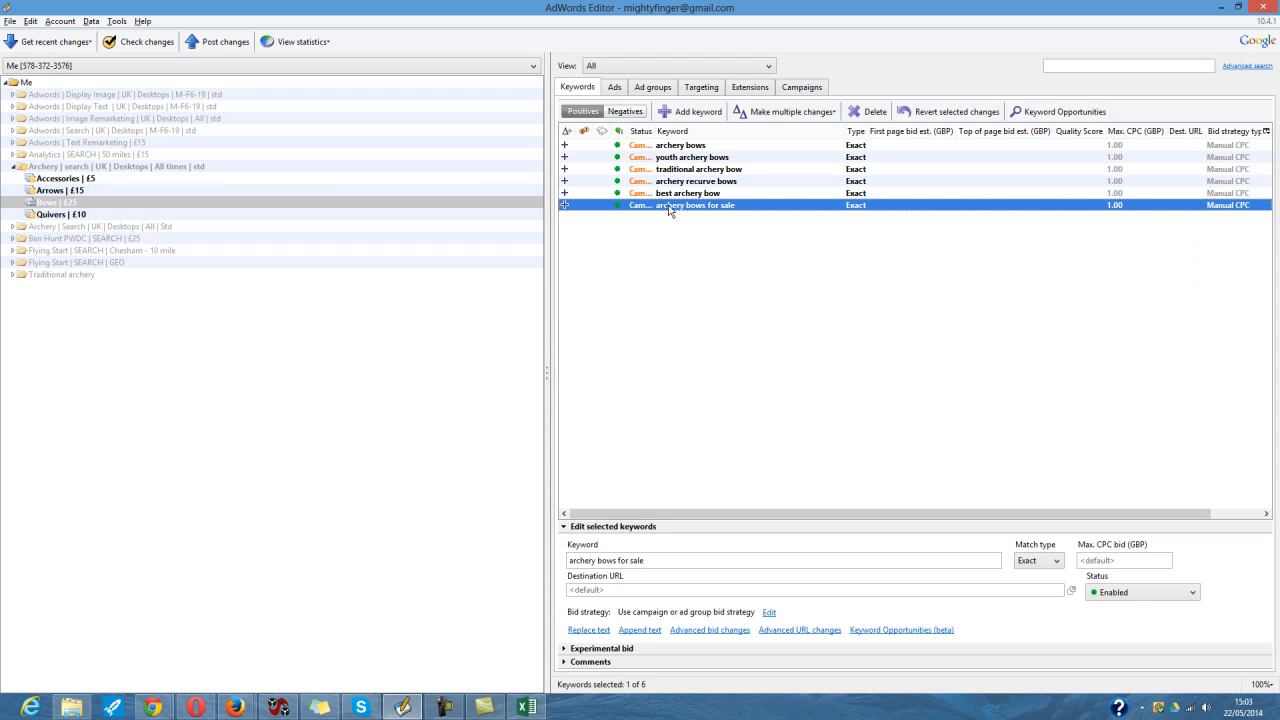
{"action": "left_click", "coordinate": [768, 112]}
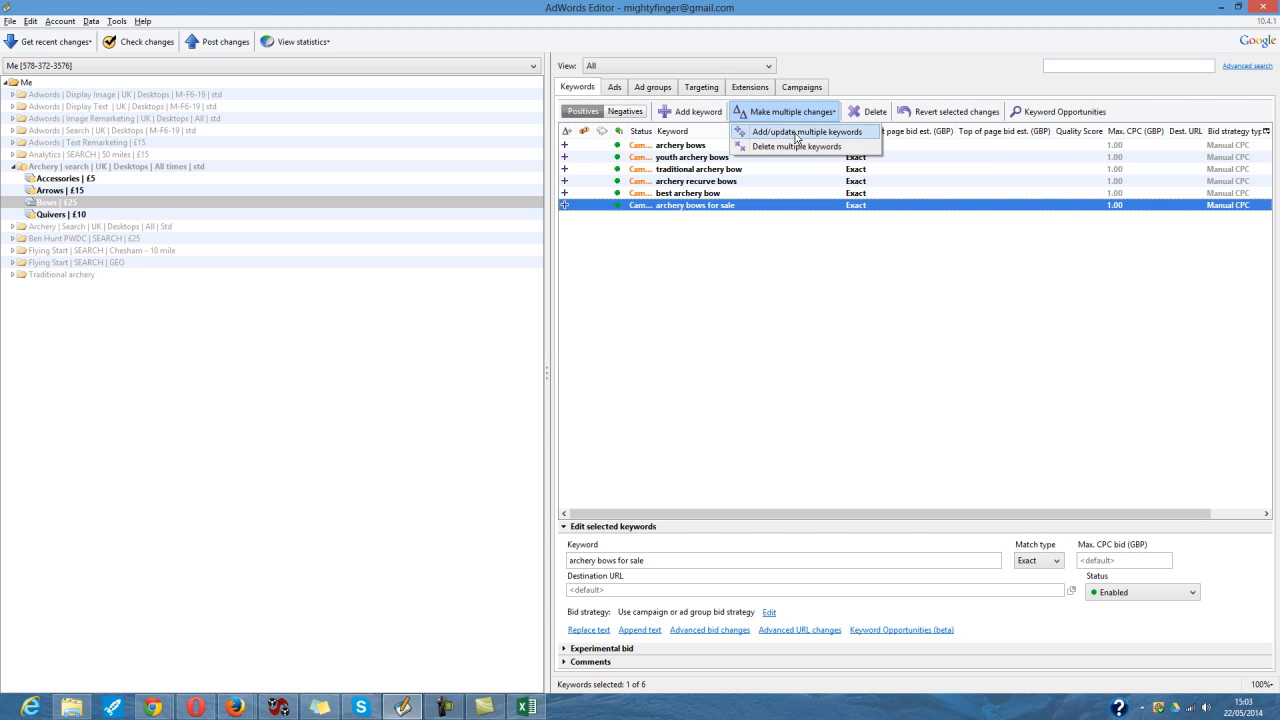
{"action": "left_click", "coordinate": [785, 132]}
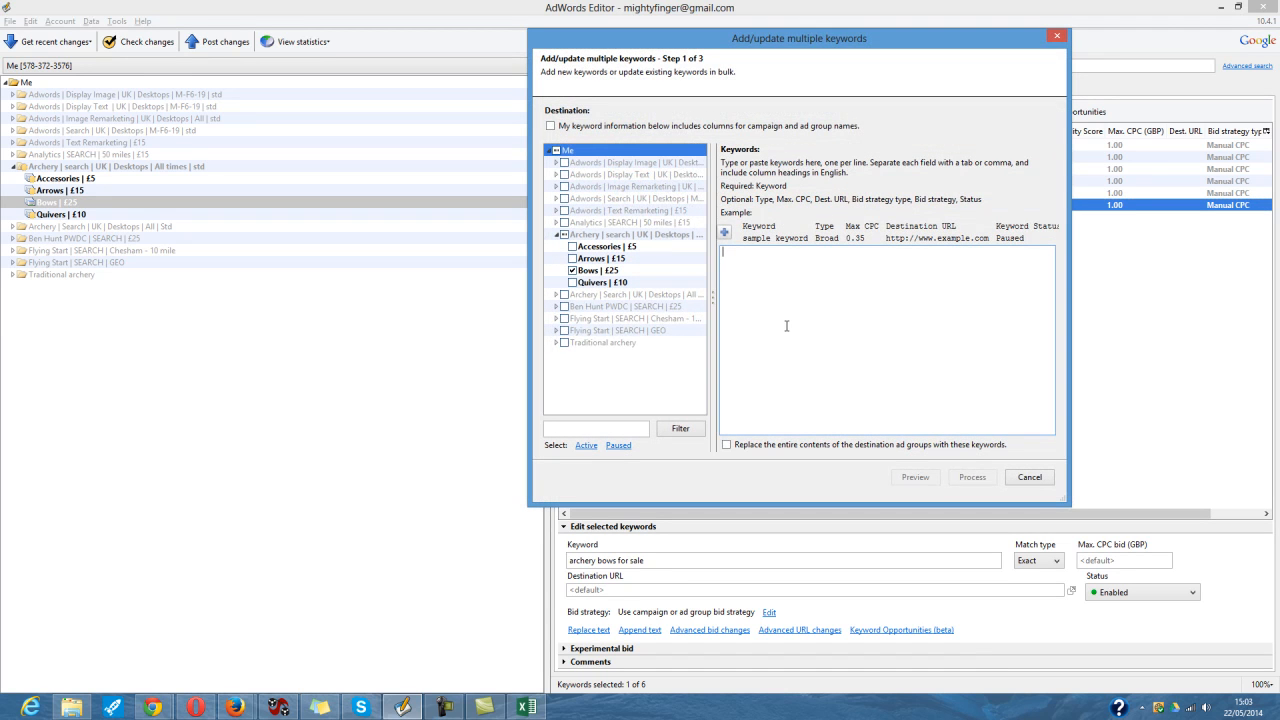
{"action": "key", "text": "ctrl+v"}
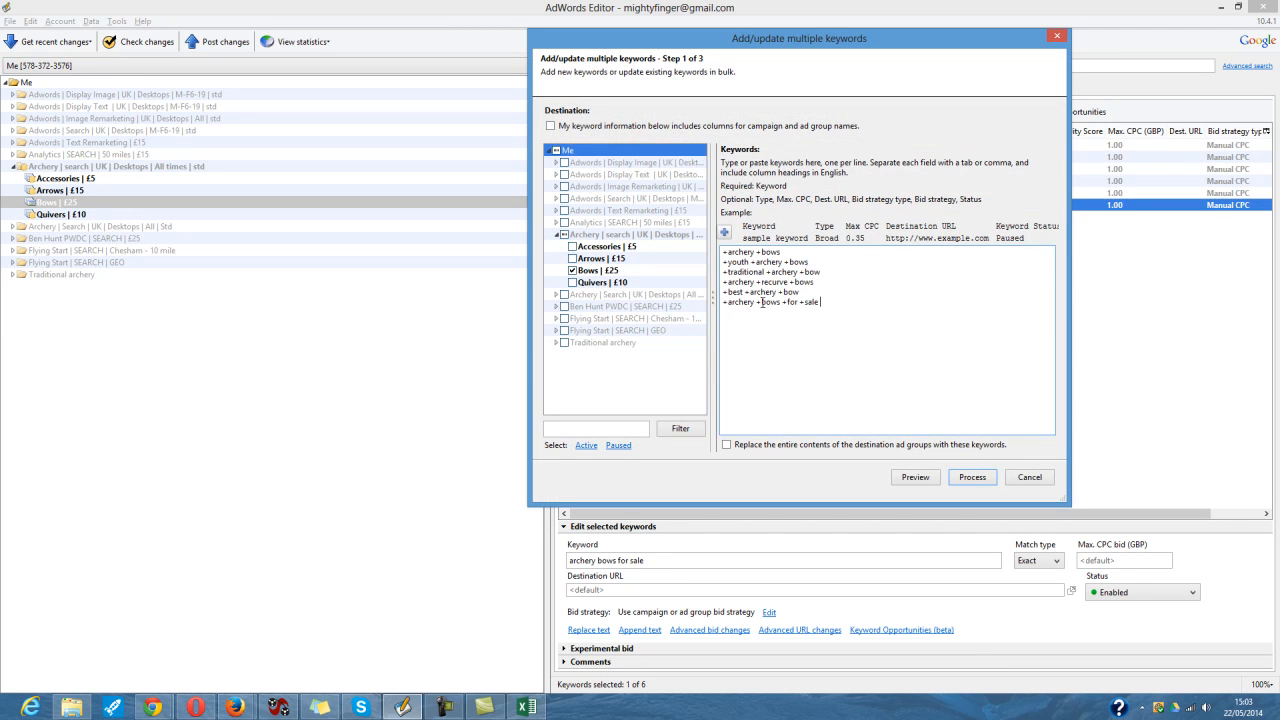
{"action": "left_click", "coordinate": [973, 477]}
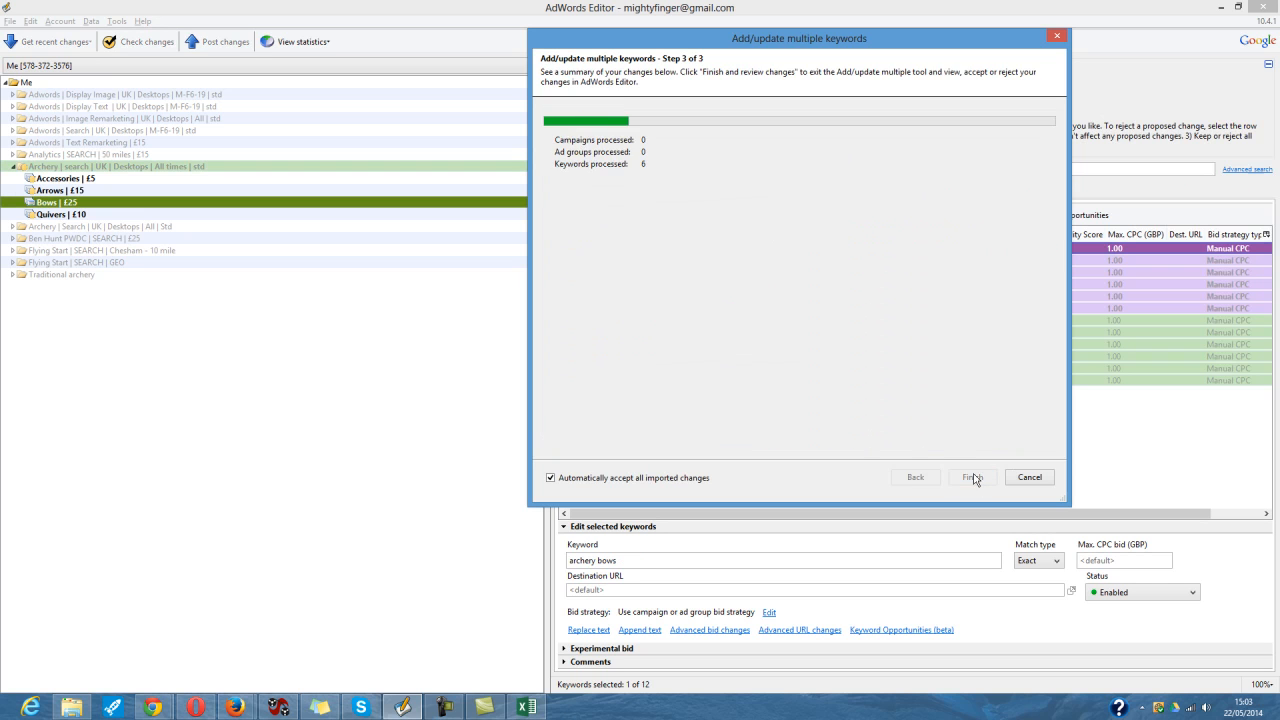
{"action": "left_click", "coordinate": [966, 479]}
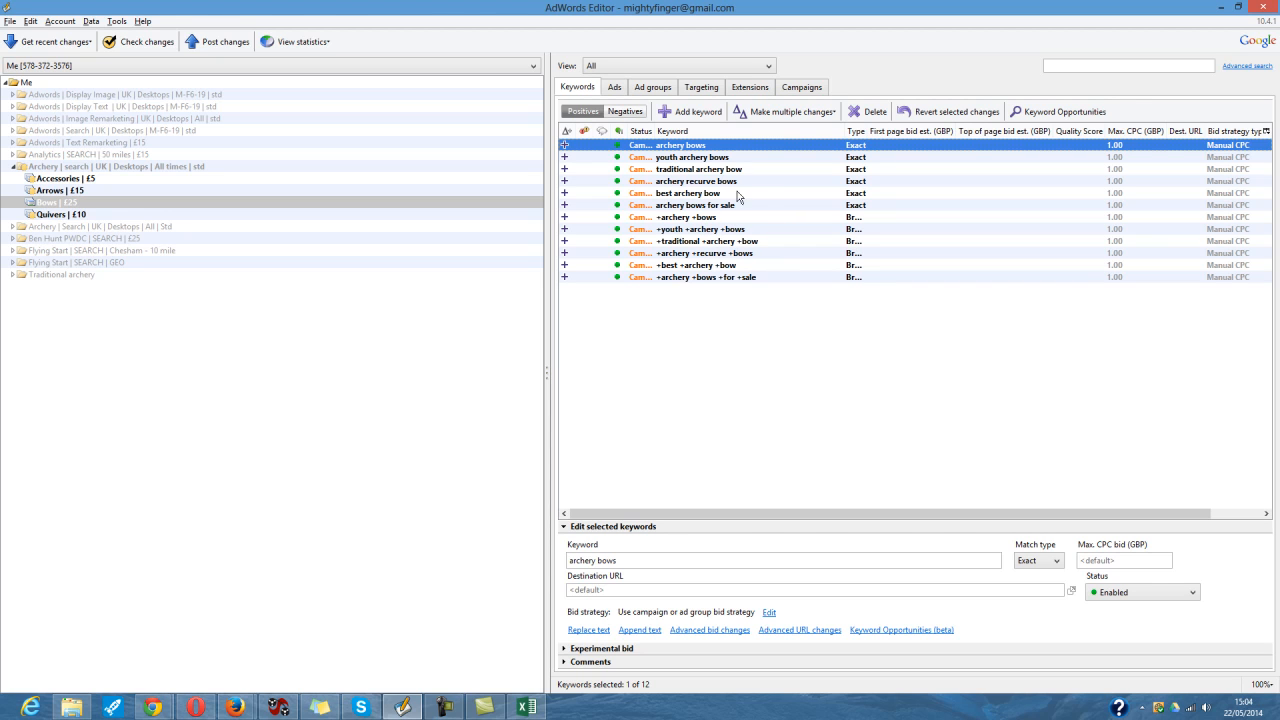
Step: Duplicate the six exact match keywords in the Bows | £25 ad group and set the copies' match type to Phrase
{"action": "left_click", "coordinate": [731, 157]}
{"action": "left_click", "coordinate": [732, 149]}
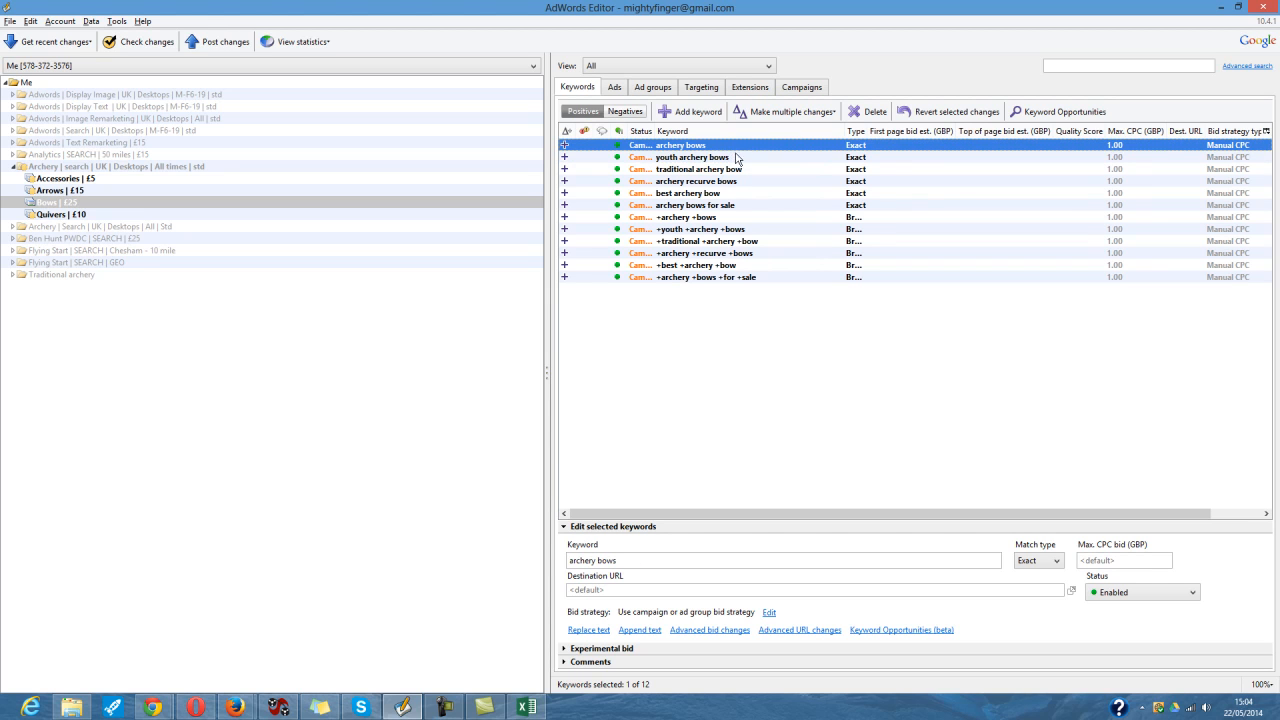
{"action": "left_click", "coordinate": [745, 207], "text": "shift"}
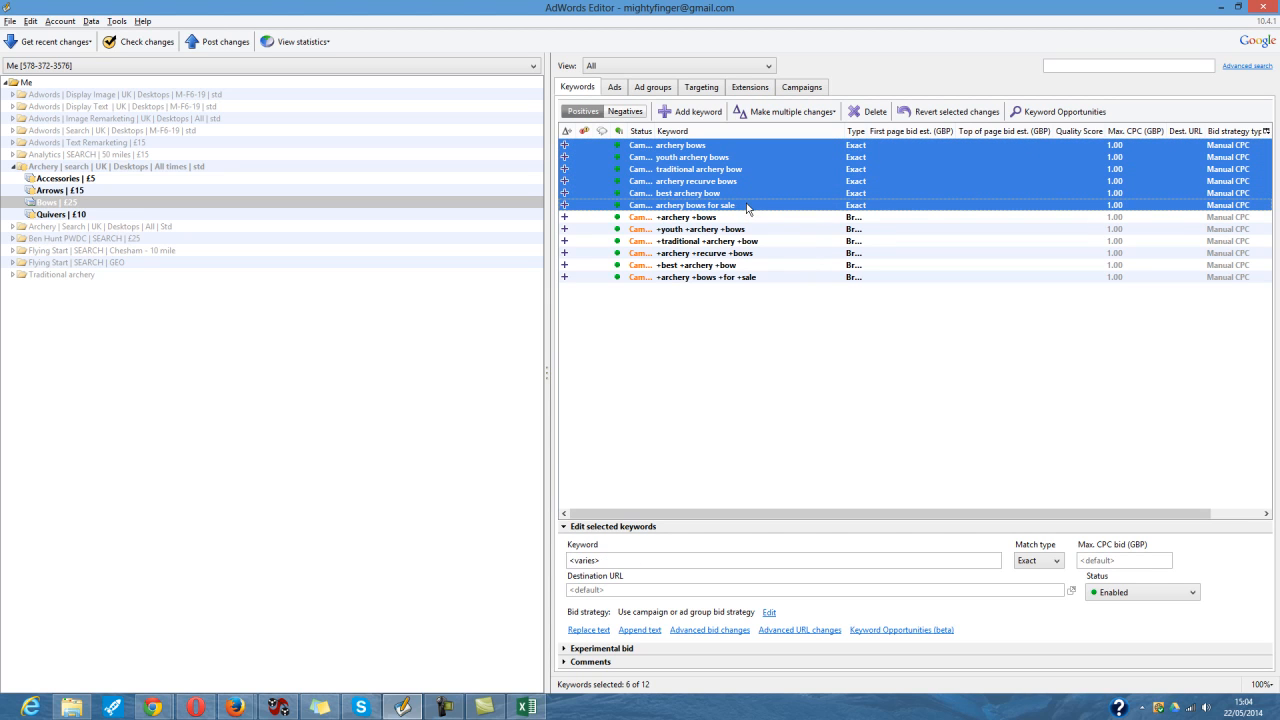
{"action": "key", "text": "ctrl+c"}
{"action": "key", "text": "ctrl+v"}
{"action": "left_click", "coordinate": [848, 291]}
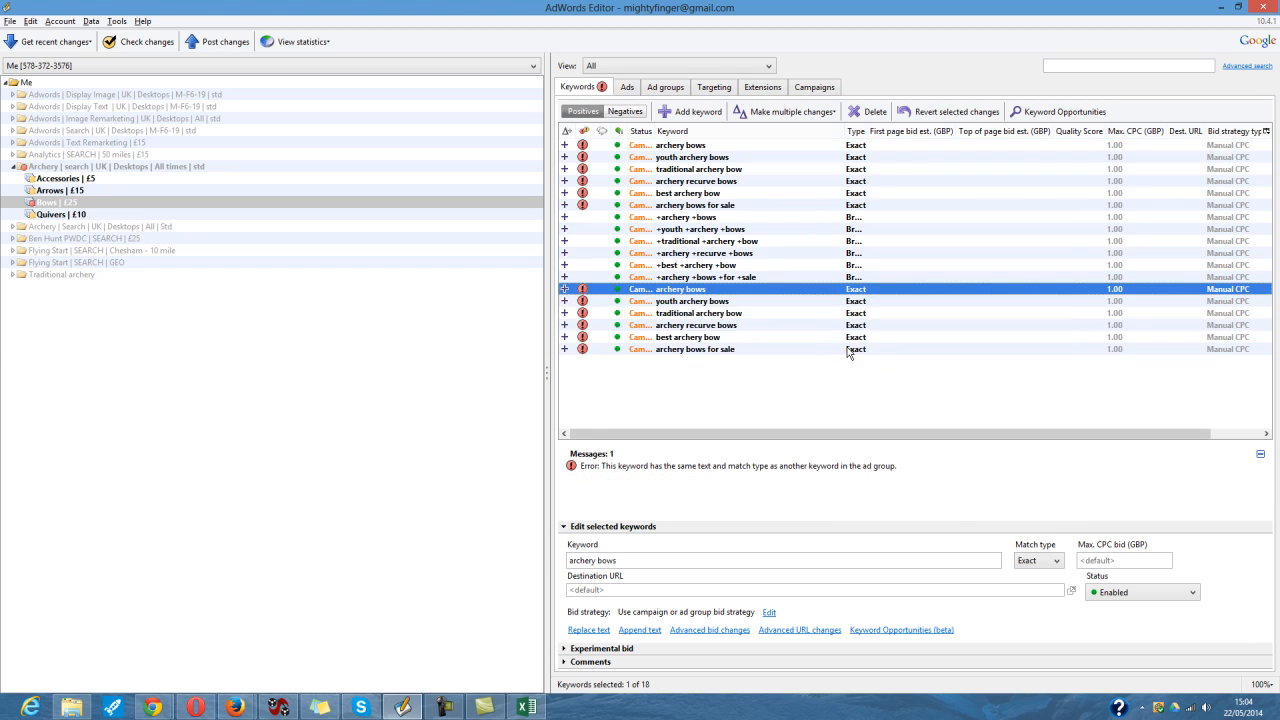
{"action": "left_click", "coordinate": [848, 349], "text": "shift"}
{"action": "left_click", "coordinate": [1042, 558]}
{"action": "left_click", "coordinate": [1042, 590]}
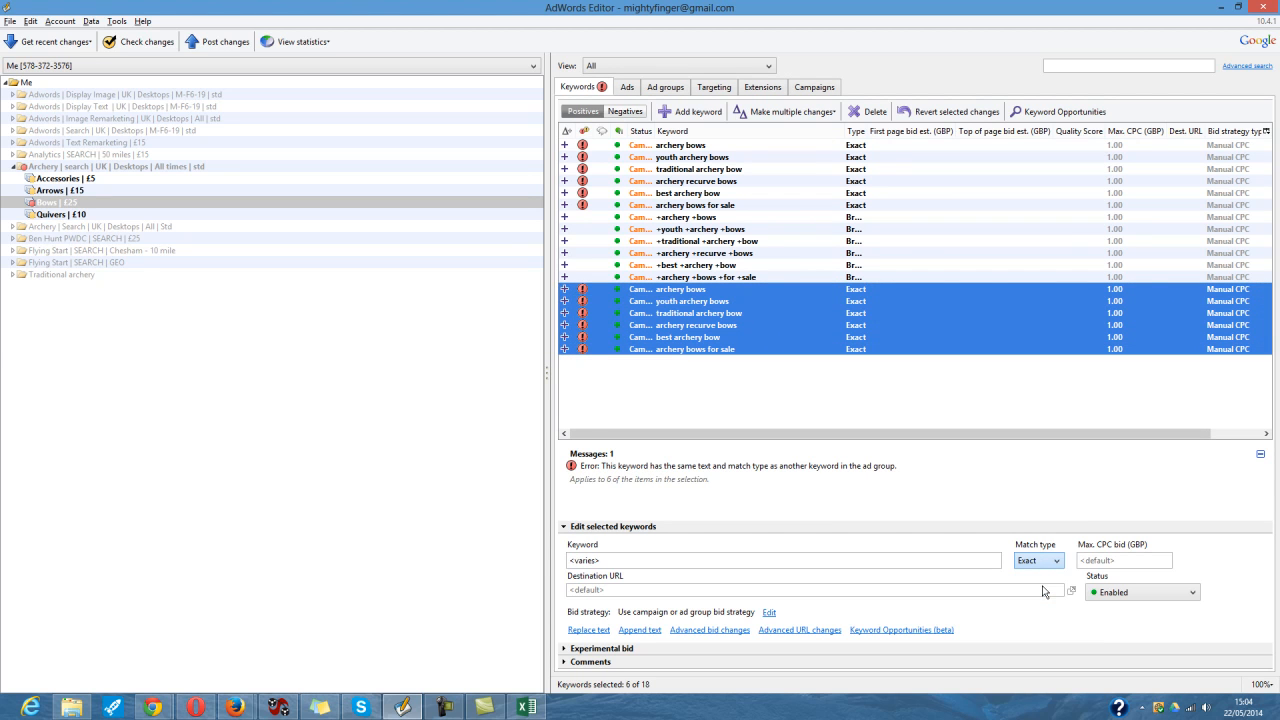
Step: Delete the six phrase match copies, from archery bows to archery bows for sale
{"action": "left_click", "coordinate": [846, 291]}
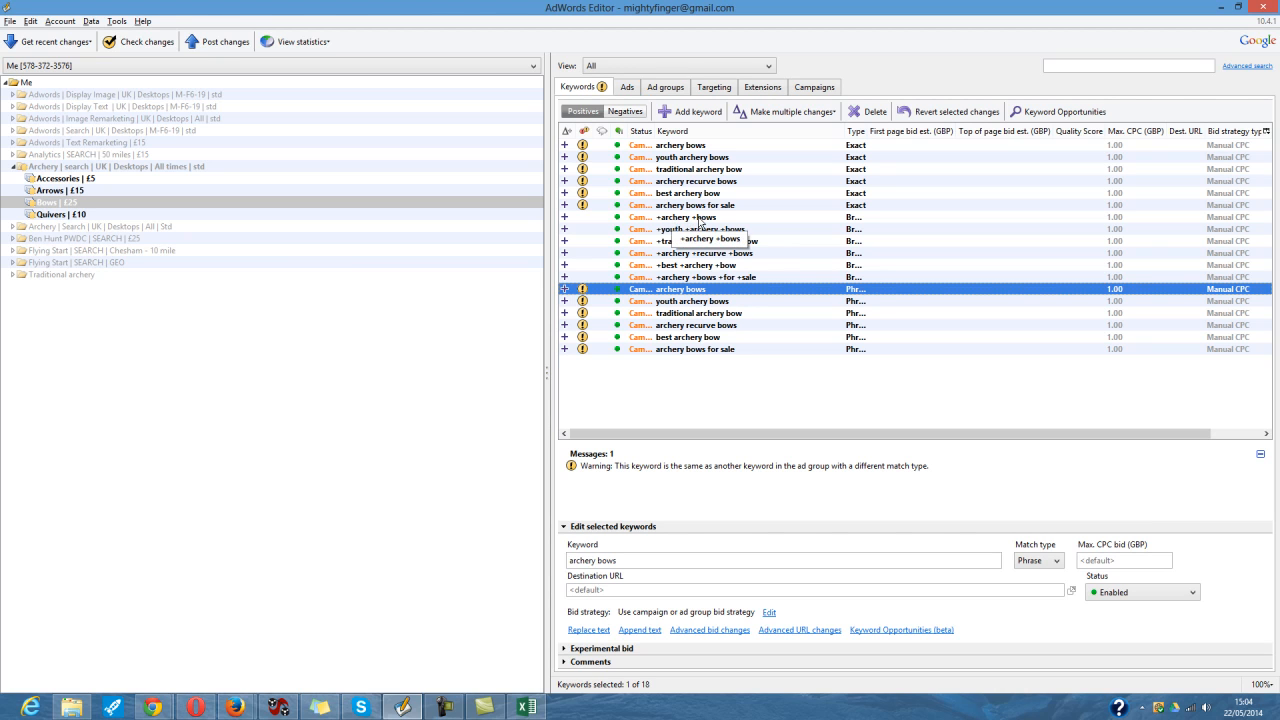
{"action": "left_click", "coordinate": [730, 352], "text": "shift"}
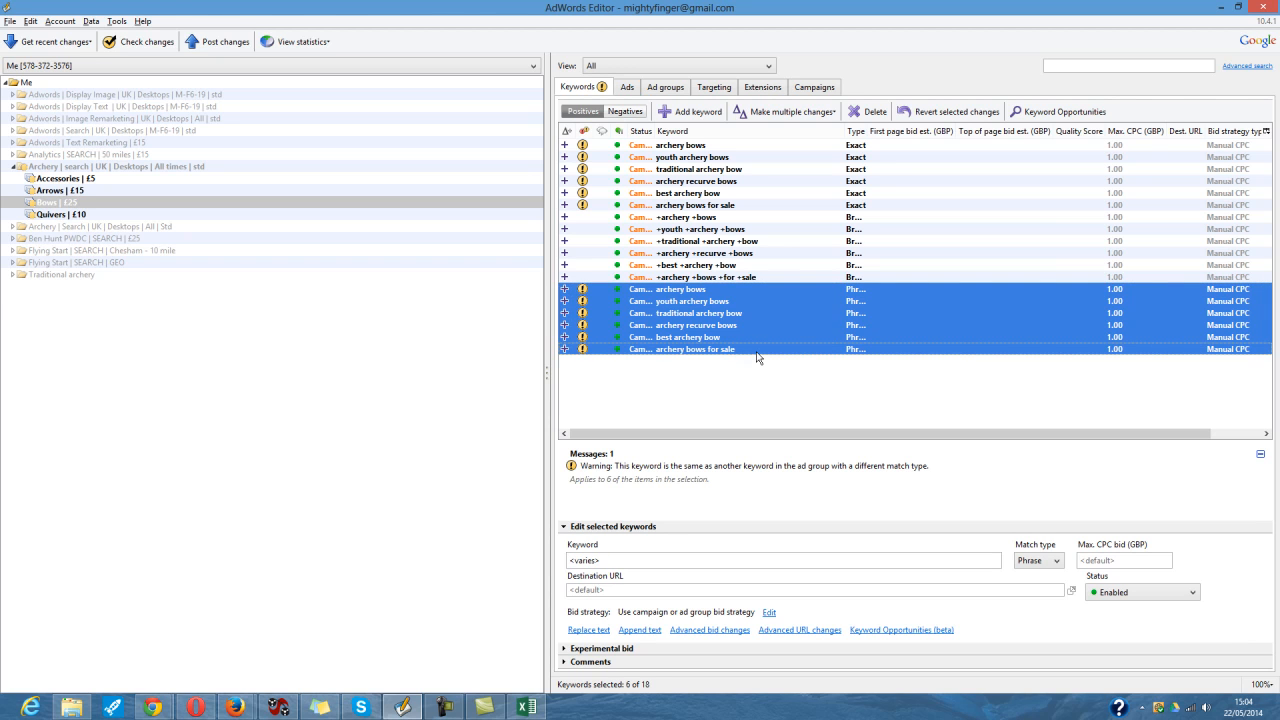
{"action": "key", "text": "Delete"}
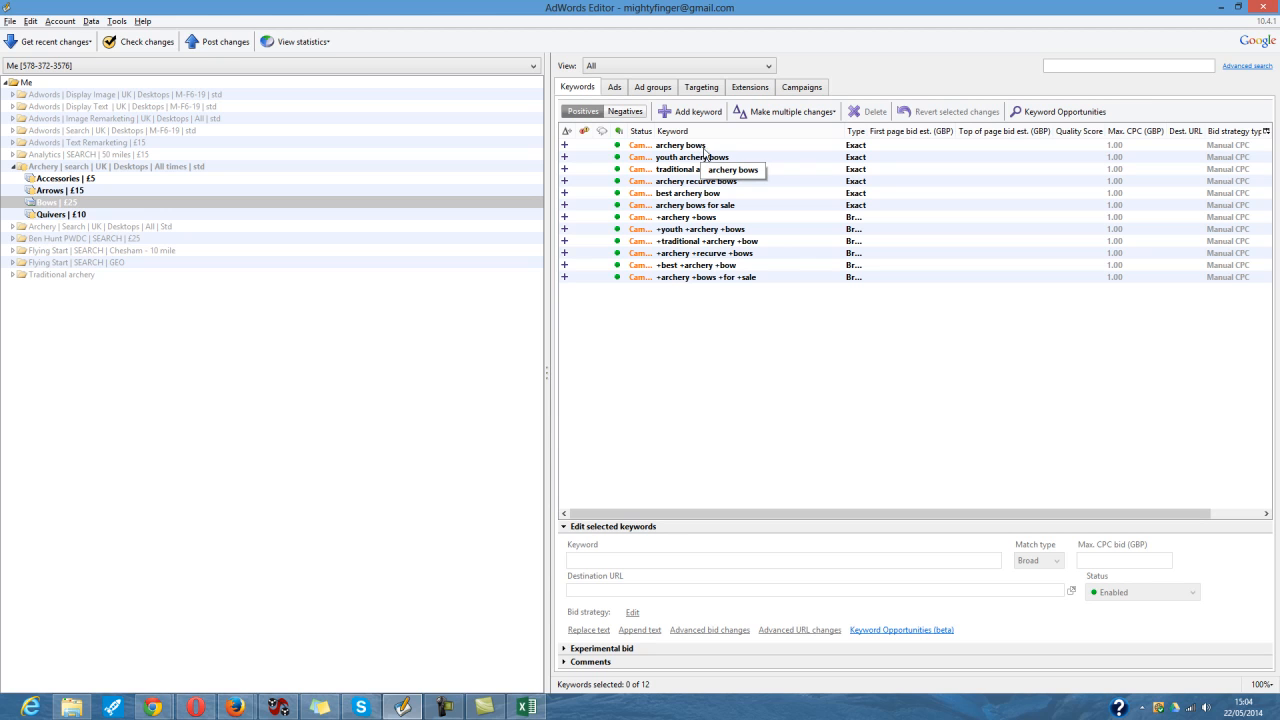
Step: Decrease the bids of all six modified broad match keywords by 20 percent using advanced bid changes
{"action": "left_click", "coordinate": [725, 220]}
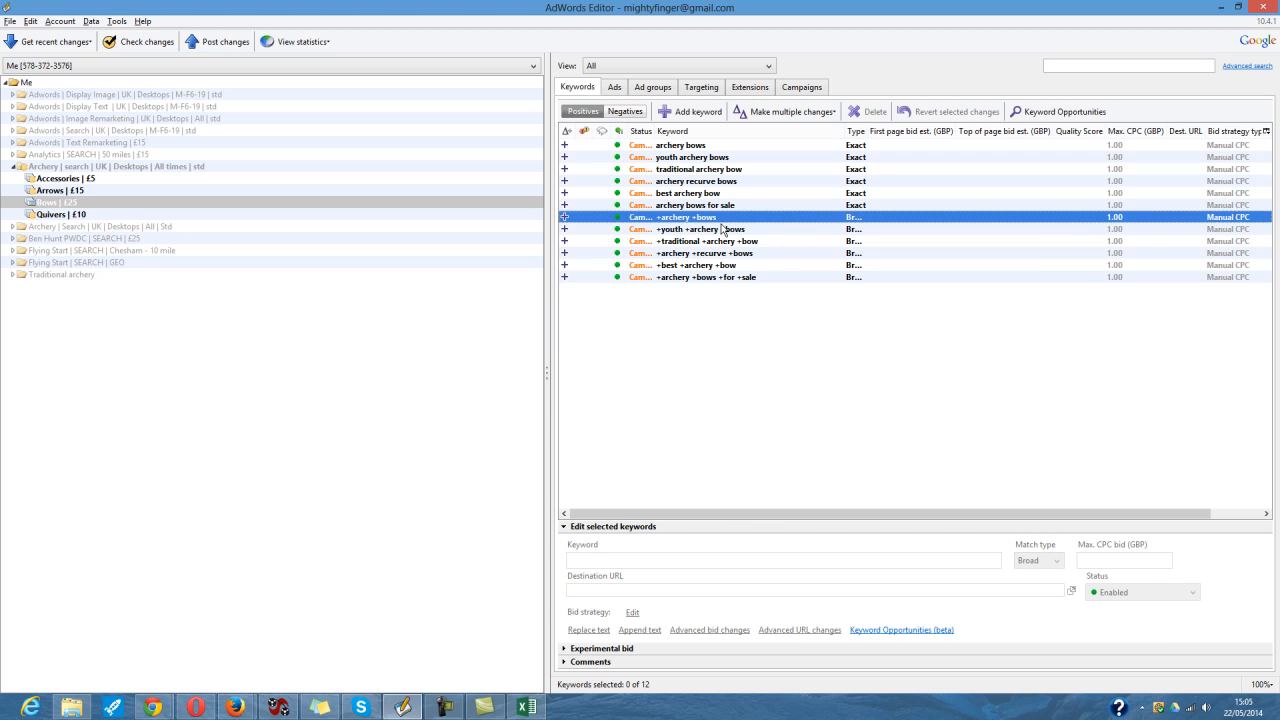
{"action": "left_click", "coordinate": [744, 278], "text": "shift"}
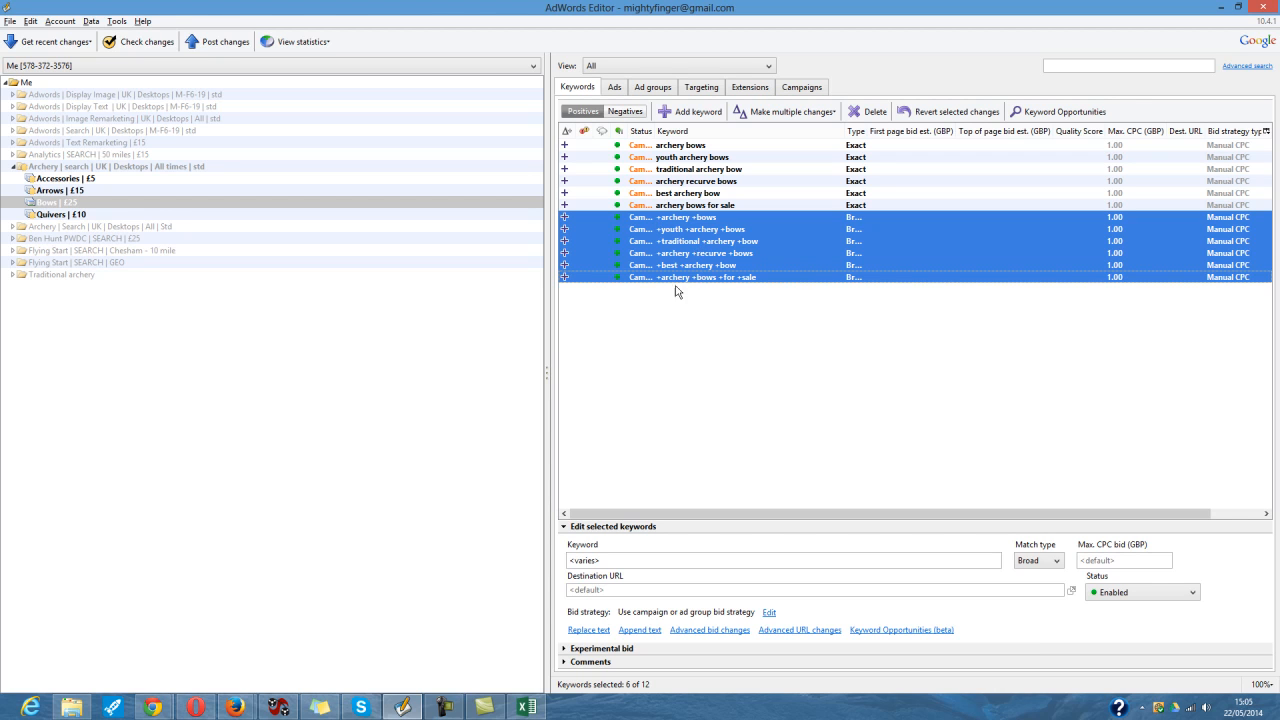
{"action": "left_click", "coordinate": [709, 630]}
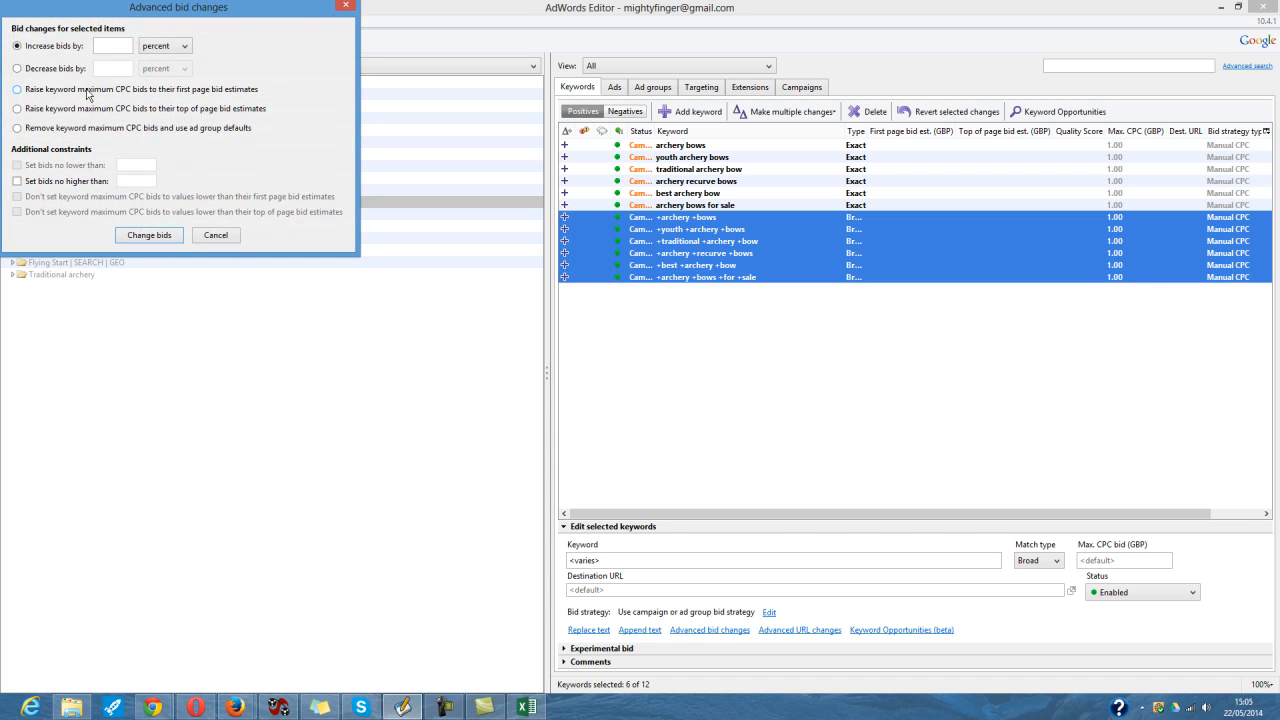
{"action": "left_click", "coordinate": [72, 69]}
{"action": "left_click", "coordinate": [108, 69]}
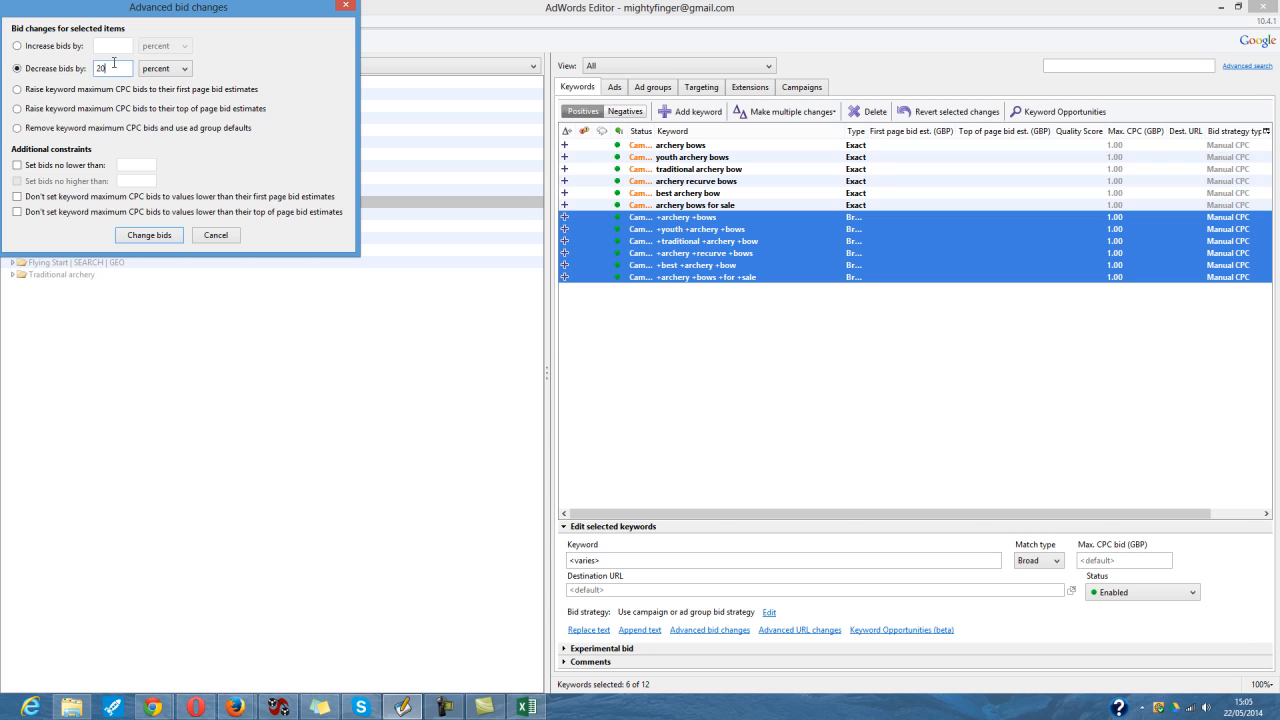
{"action": "left_click", "coordinate": [165, 236]}
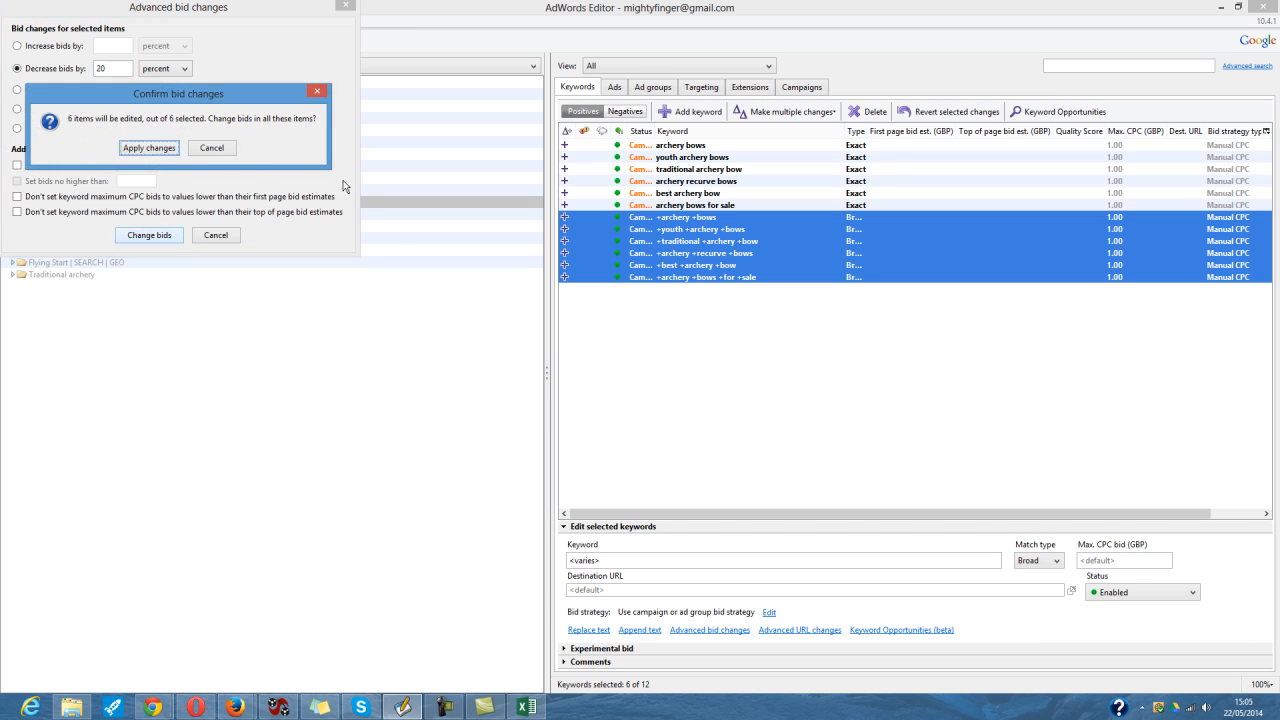
{"action": "left_click", "coordinate": [148, 148]}
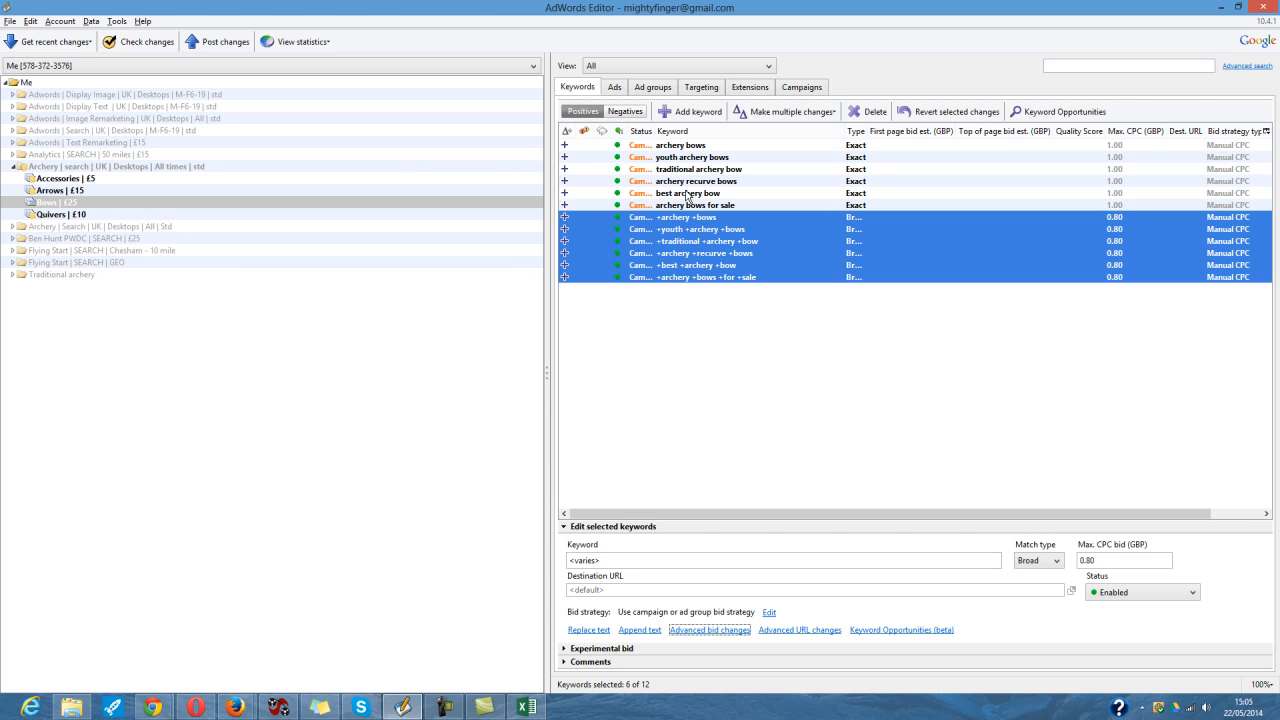
Step: Show the Bows | £25 negative keywords, and copy arrows, ship, ships and pressure from cells B14:B17 of the archery bows workbook in Excel
{"action": "left_click", "coordinate": [626, 111]}
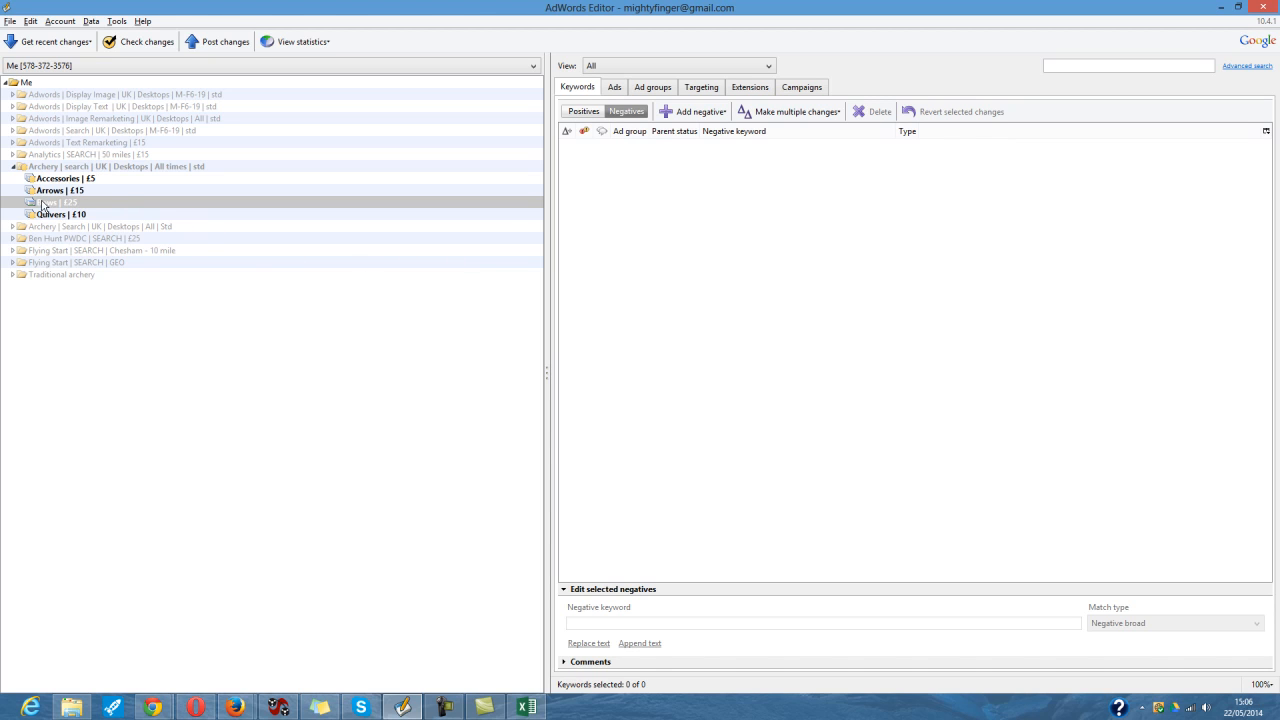
{"action": "key", "text": "alt+Tab"}
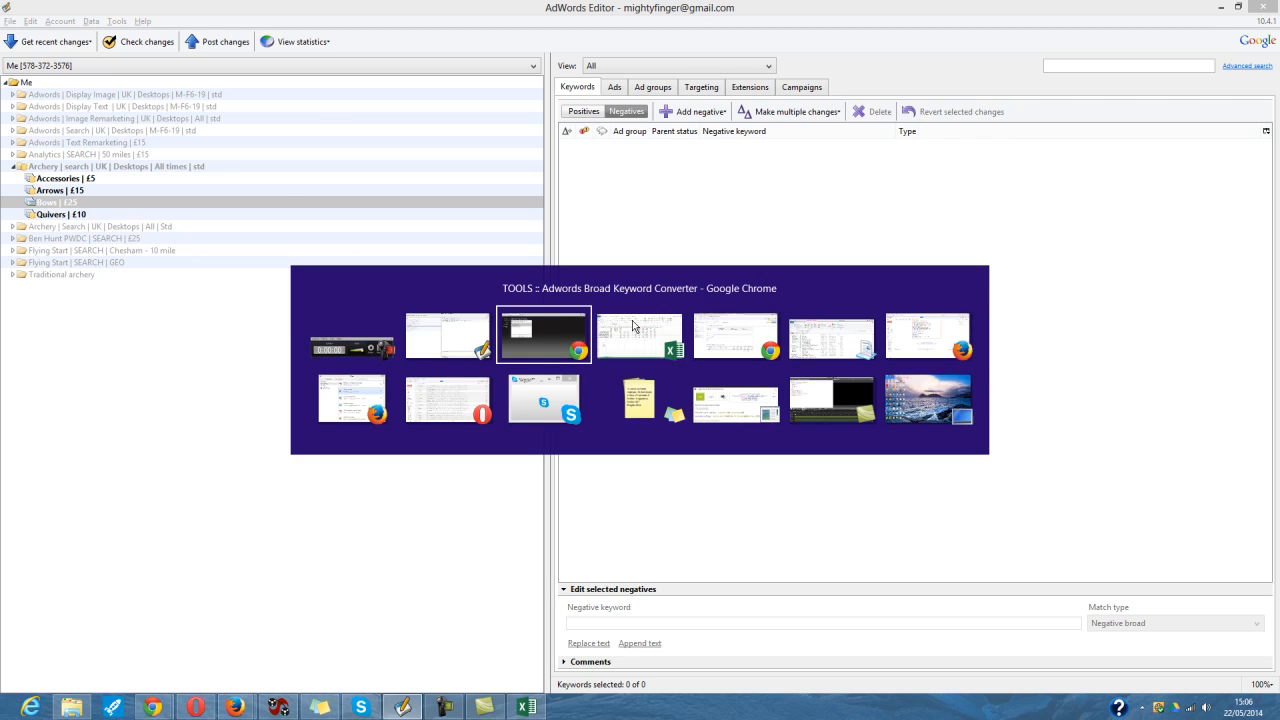
{"action": "key", "text": "alt+Tab"}
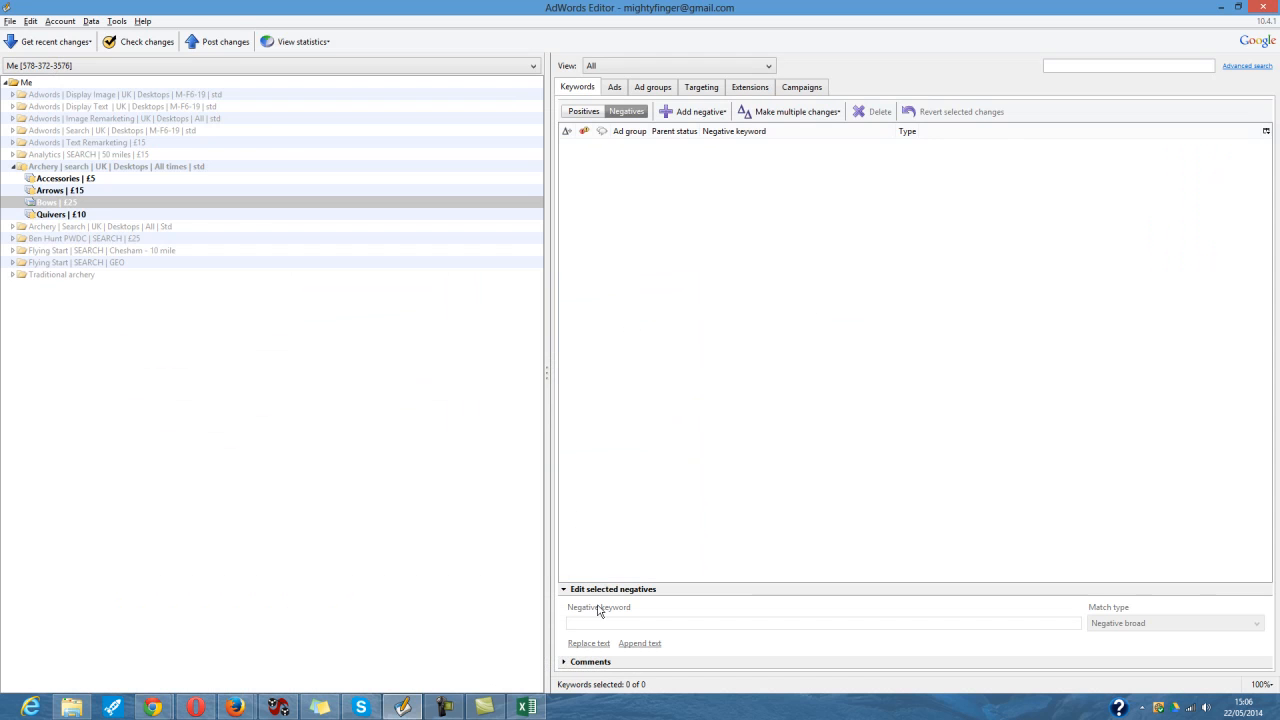
{"action": "left_click", "coordinate": [527, 707]}
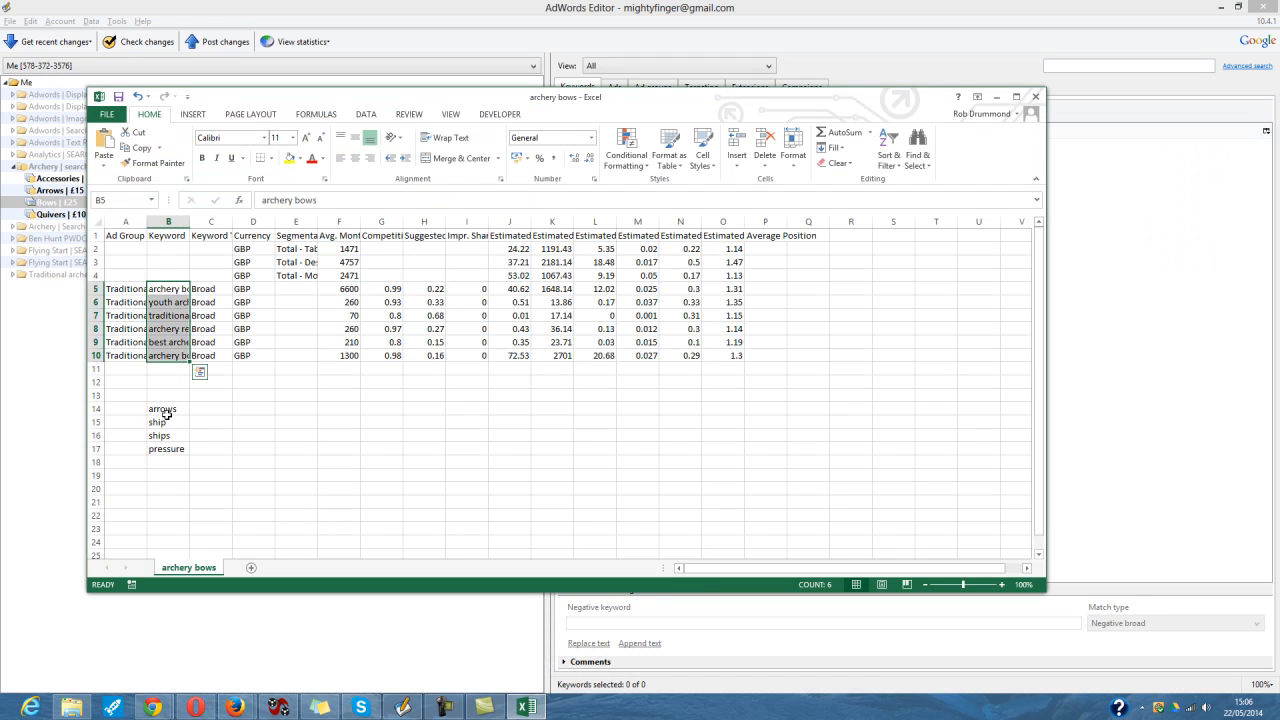
{"action": "left_click_drag", "start_coordinate": [165, 409], "coordinate": [166, 451]}
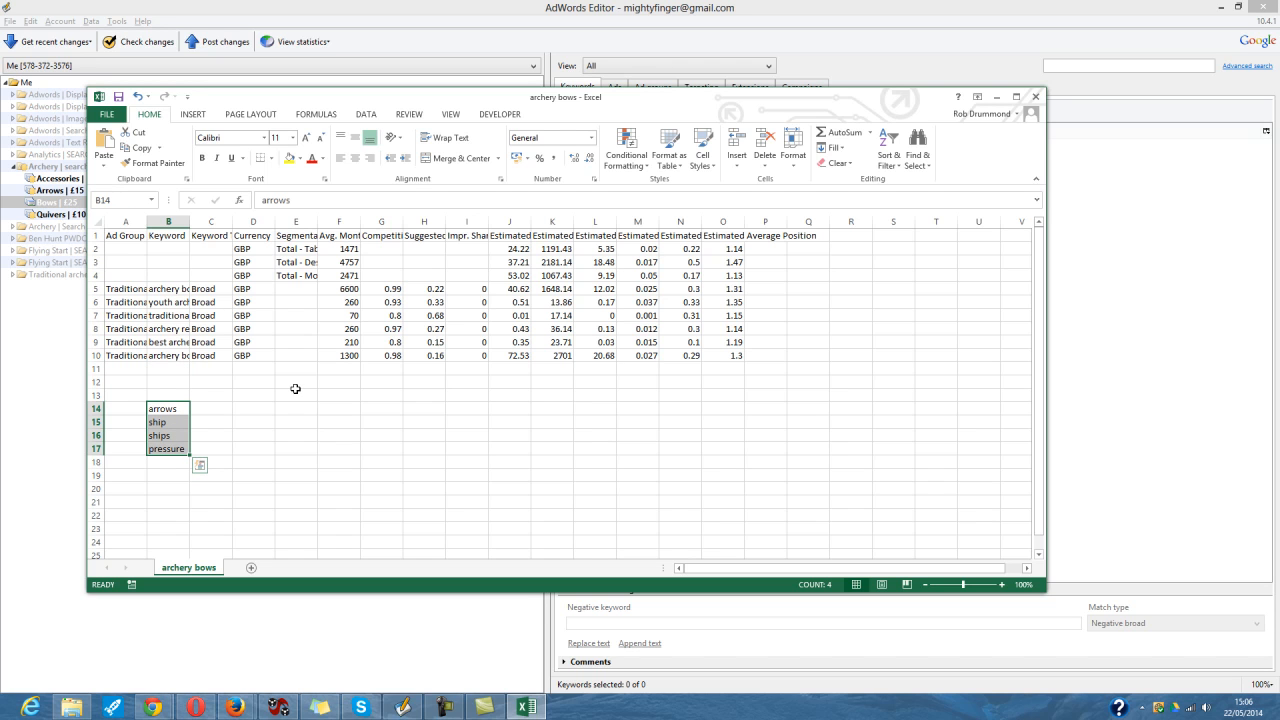
{"action": "key", "text": "ctrl+c"}
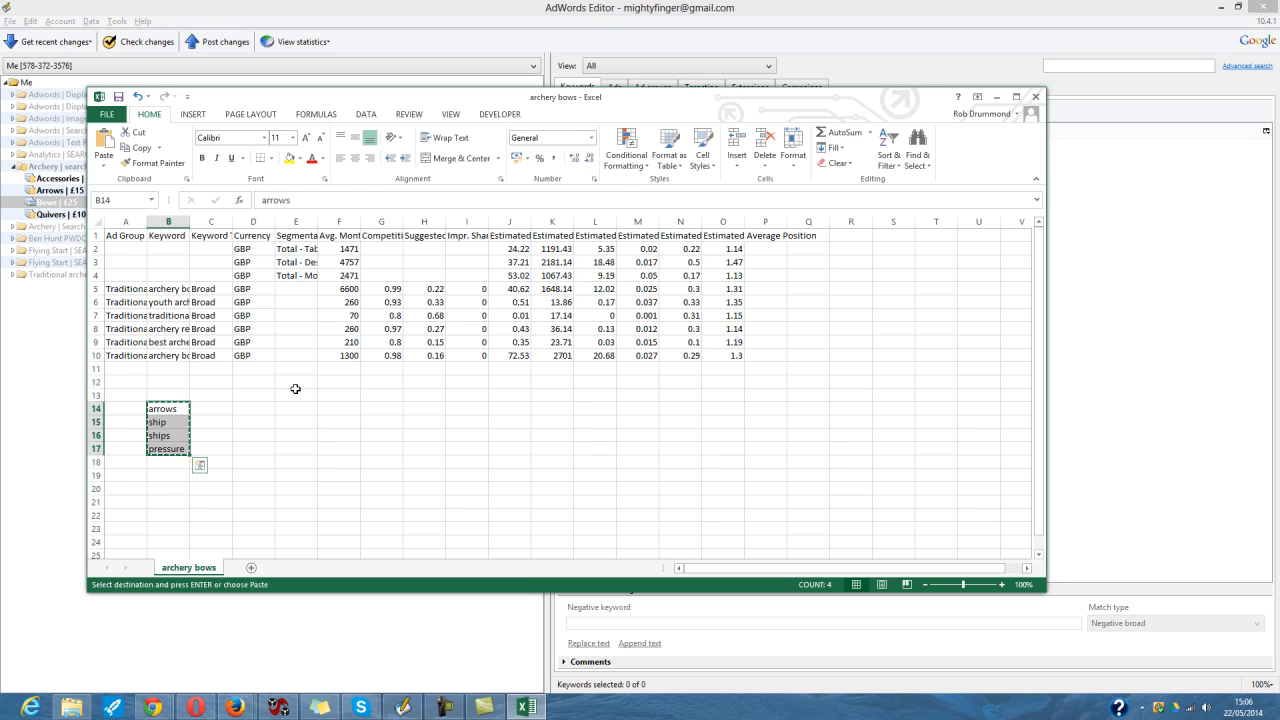
Step: Return to AdWords Editor and paste the copied terms as multiple campaign negative keywords for the Archery | search | UK | Desktops | All times | std campaign
{"action": "key", "text": "alt+Tab"}
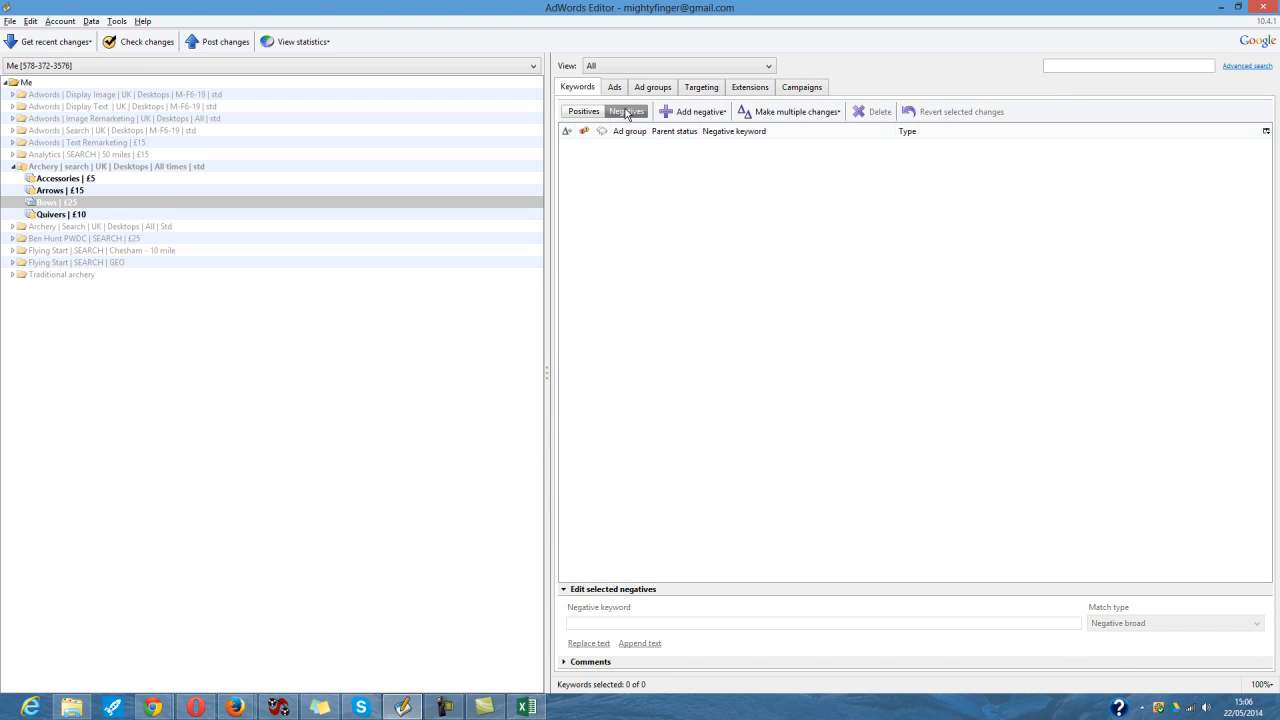
{"action": "left_click", "coordinate": [767, 114]}
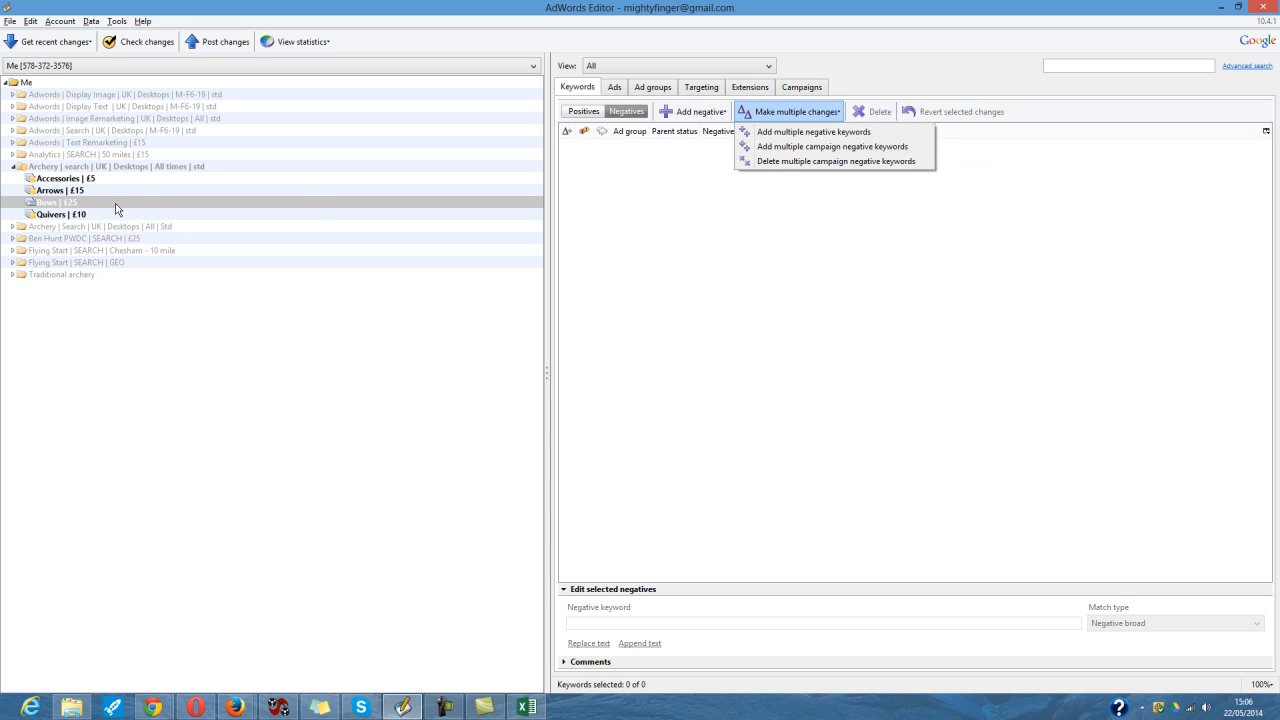
{"action": "left_click", "coordinate": [786, 148]}
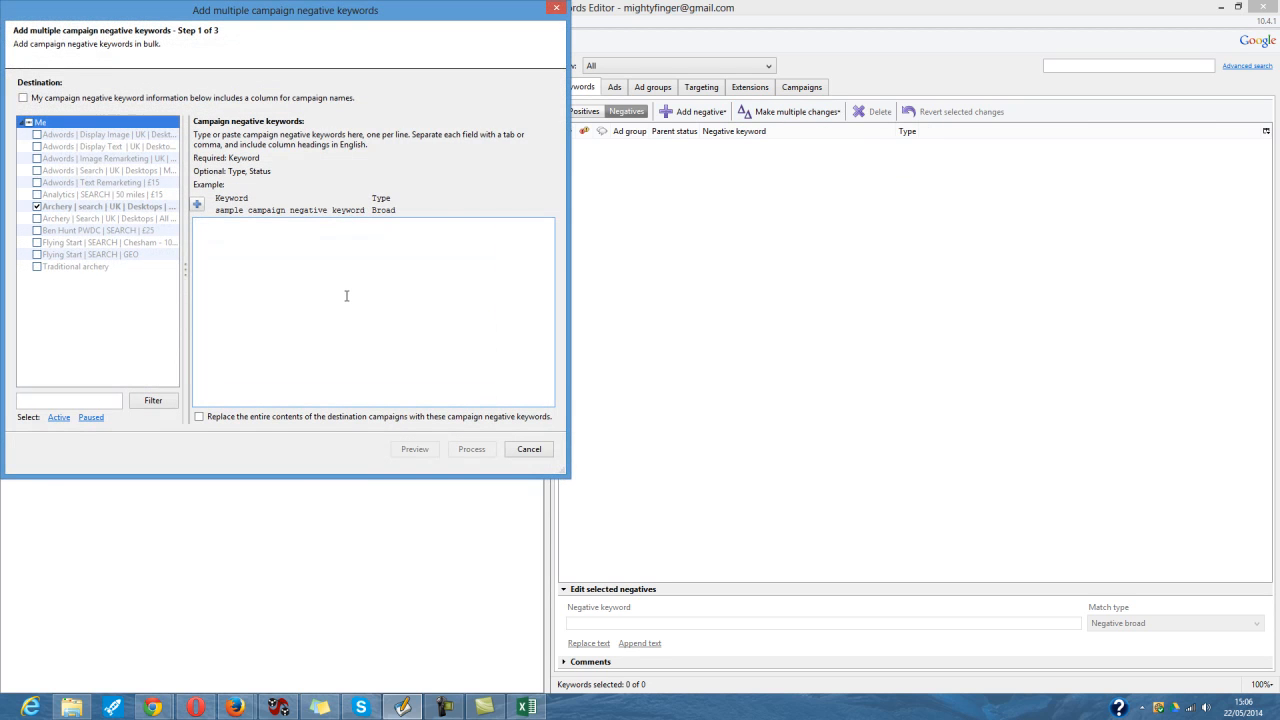
{"action": "key", "text": "ctrl+v"}
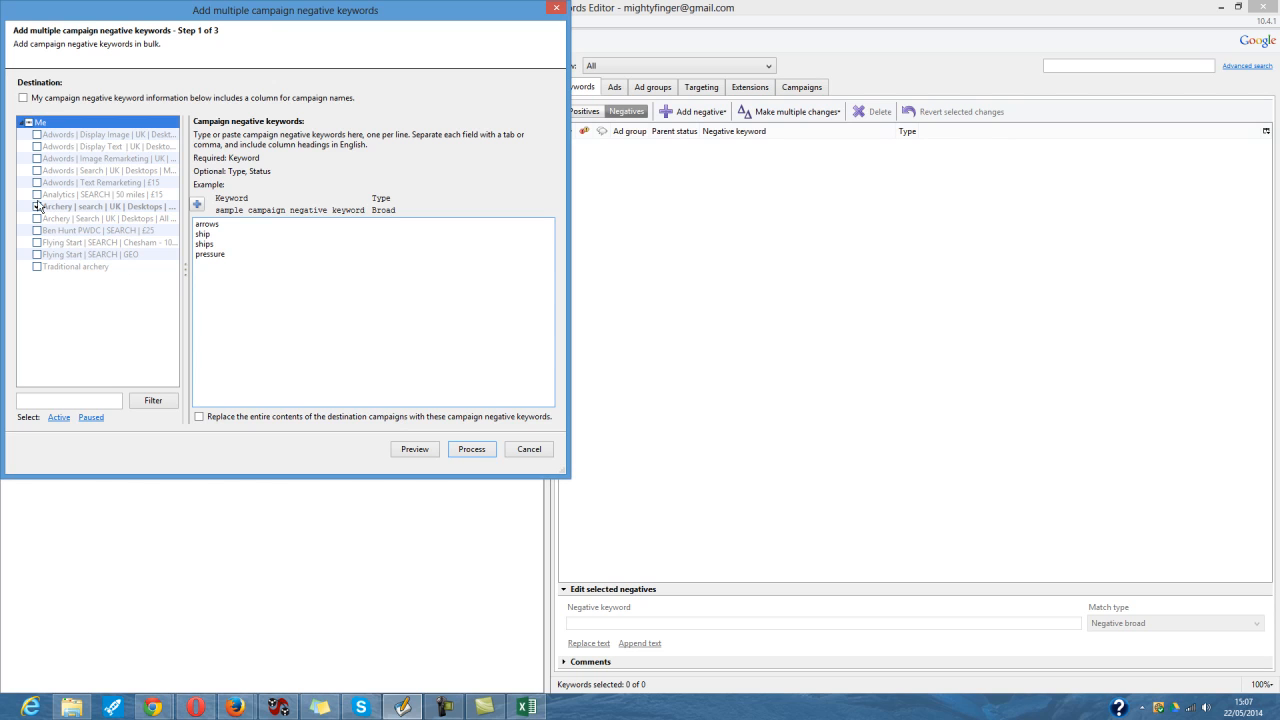
{"action": "left_click", "coordinate": [37, 194]}
{"action": "left_click", "coordinate": [37, 182]}
{"action": "left_click", "coordinate": [37, 170]}
{"action": "left_click", "coordinate": [37, 170]}
{"action": "left_click", "coordinate": [37, 182]}
{"action": "left_click", "coordinate": [37, 194]}
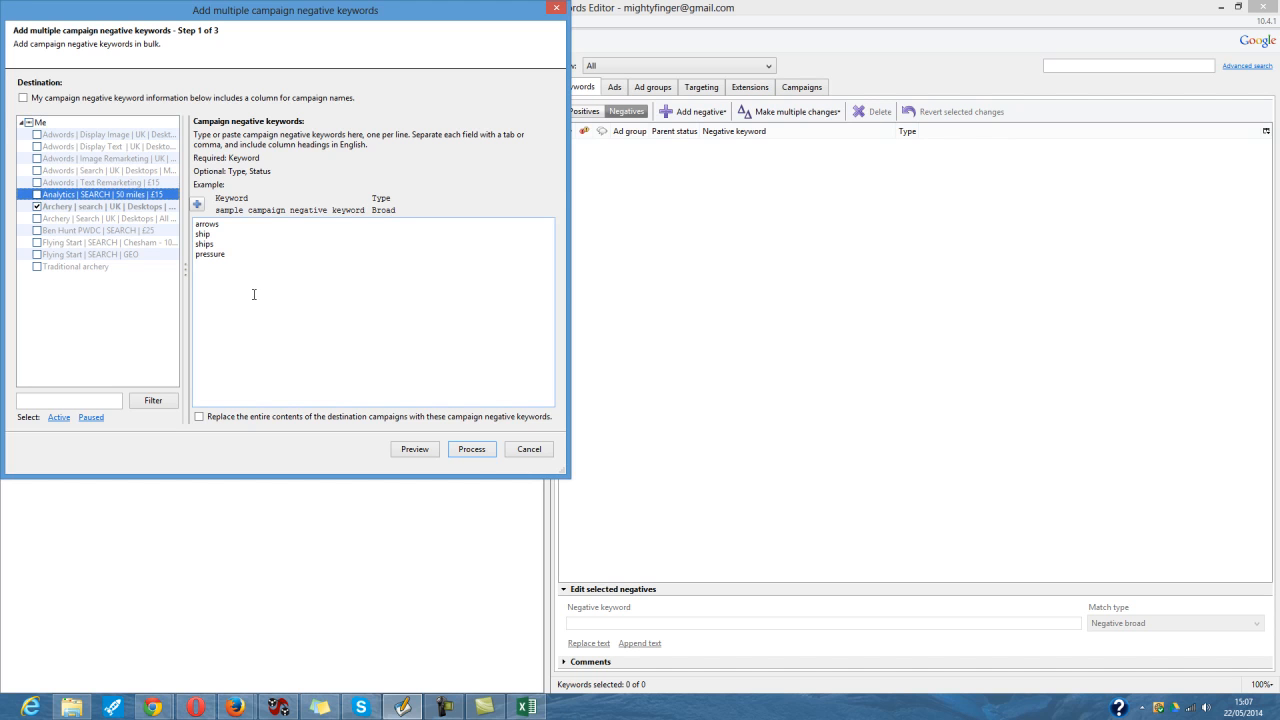
Step: Process the pasted campaign negative keywords and finish the import with the changes accepted automatically
{"action": "left_click", "coordinate": [470, 451]}
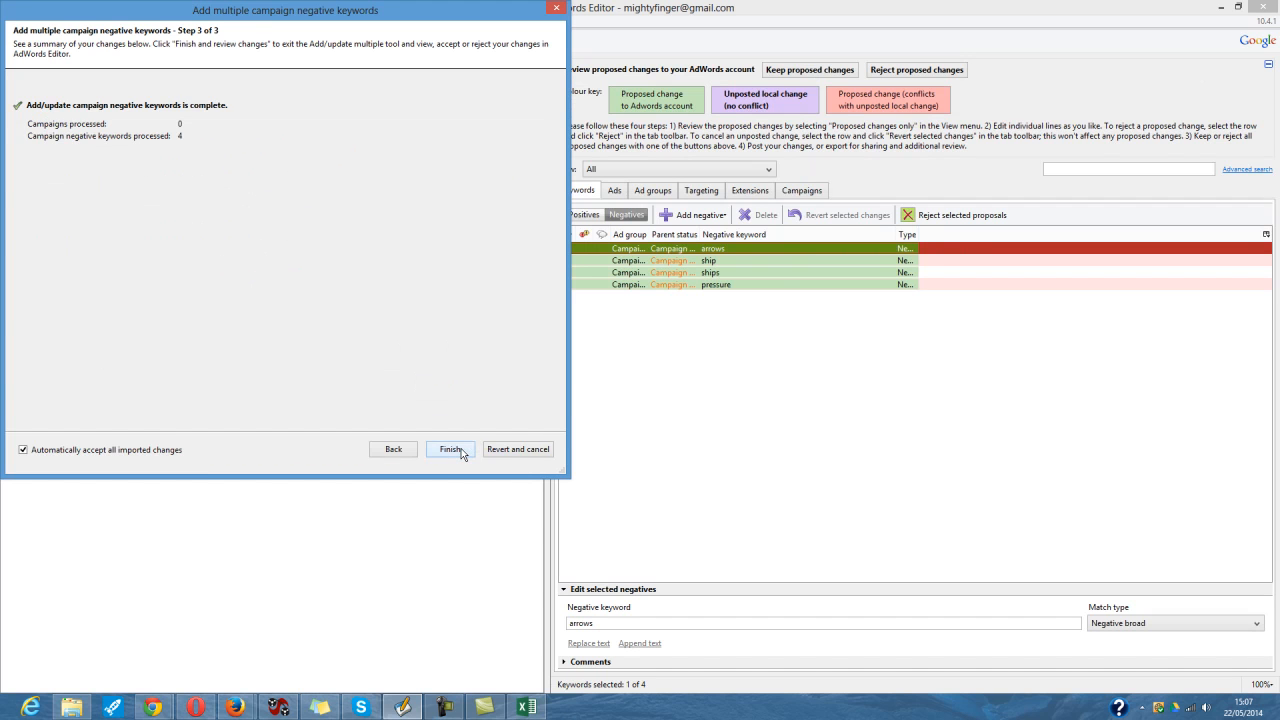
{"action": "left_click", "coordinate": [462, 450]}
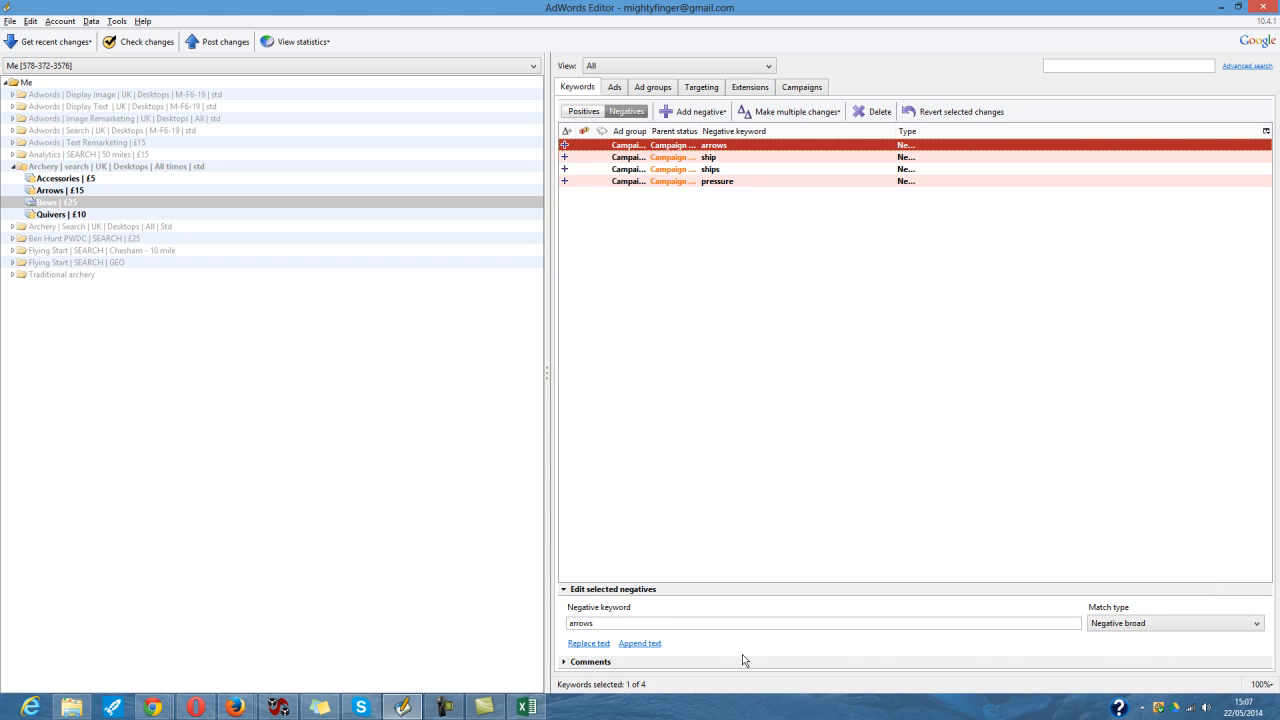
Step: Add the ad group negative keyword "ship pressure" to the Bows | £25 ad group
{"action": "left_click", "coordinate": [697, 114]}
{"action": "left_click", "coordinate": [705, 129]}
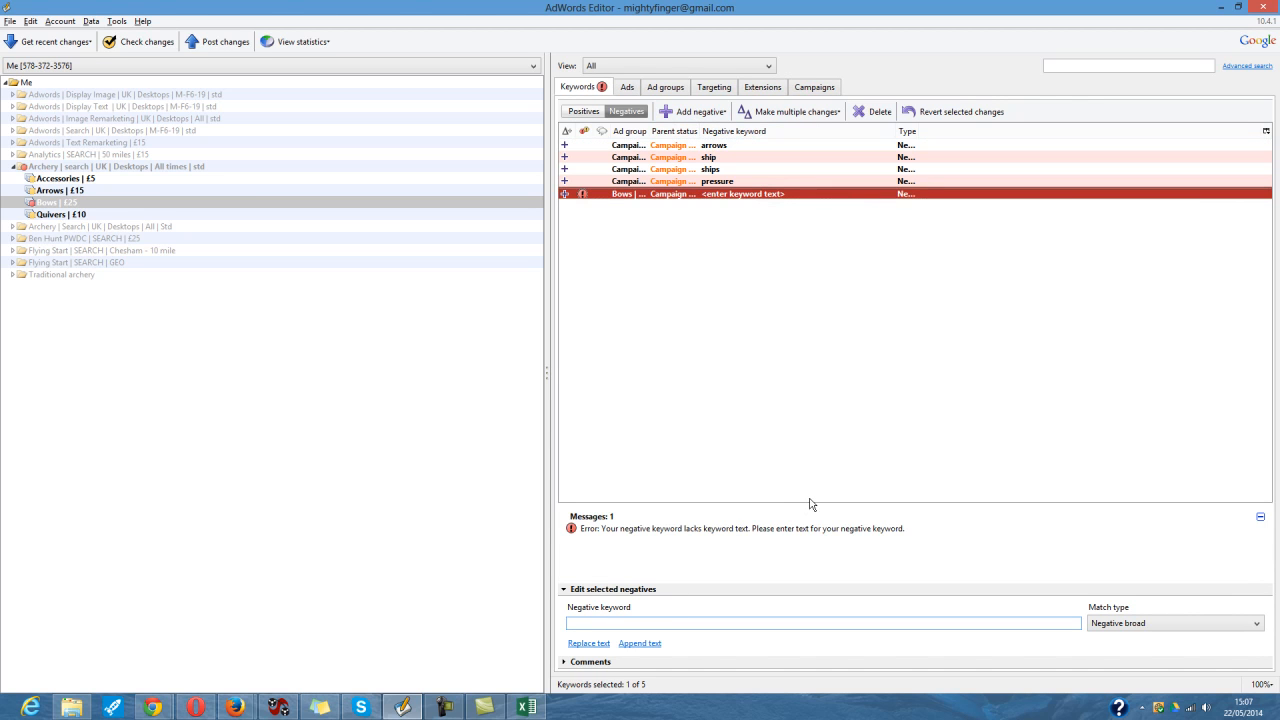
{"action": "type", "text": "ship pressure"}
{"action": "left_click", "coordinate": [716, 181]}
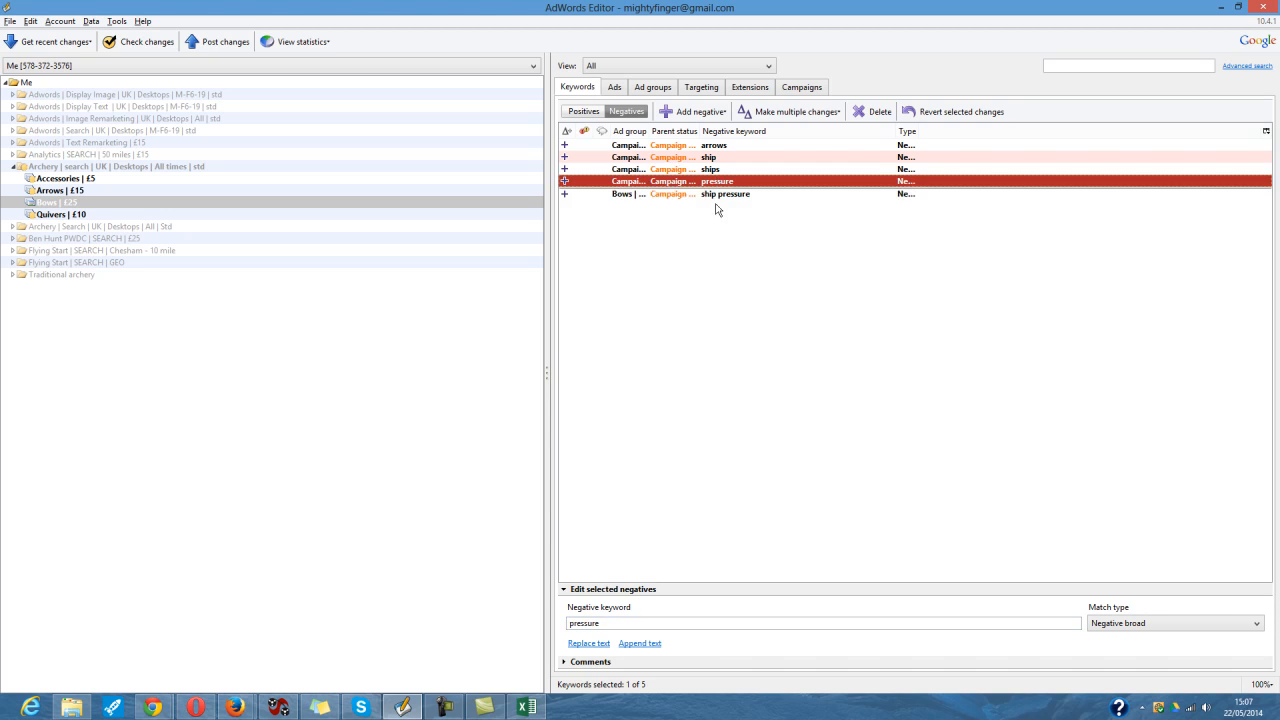
{"action": "left_click", "coordinate": [712, 193]}
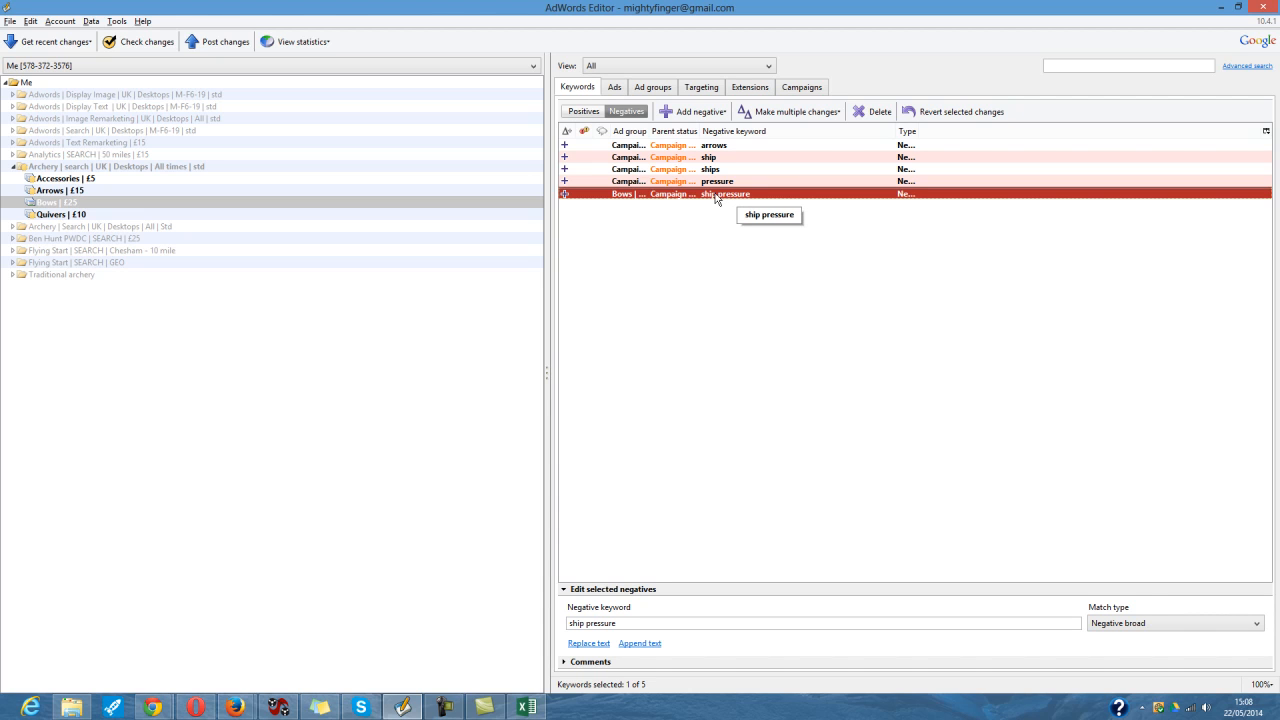
Step: Try Negative phrase as the match type of the "ship pressure" negative keyword, and settle on Negative exact
{"action": "left_click", "coordinate": [1249, 622]}
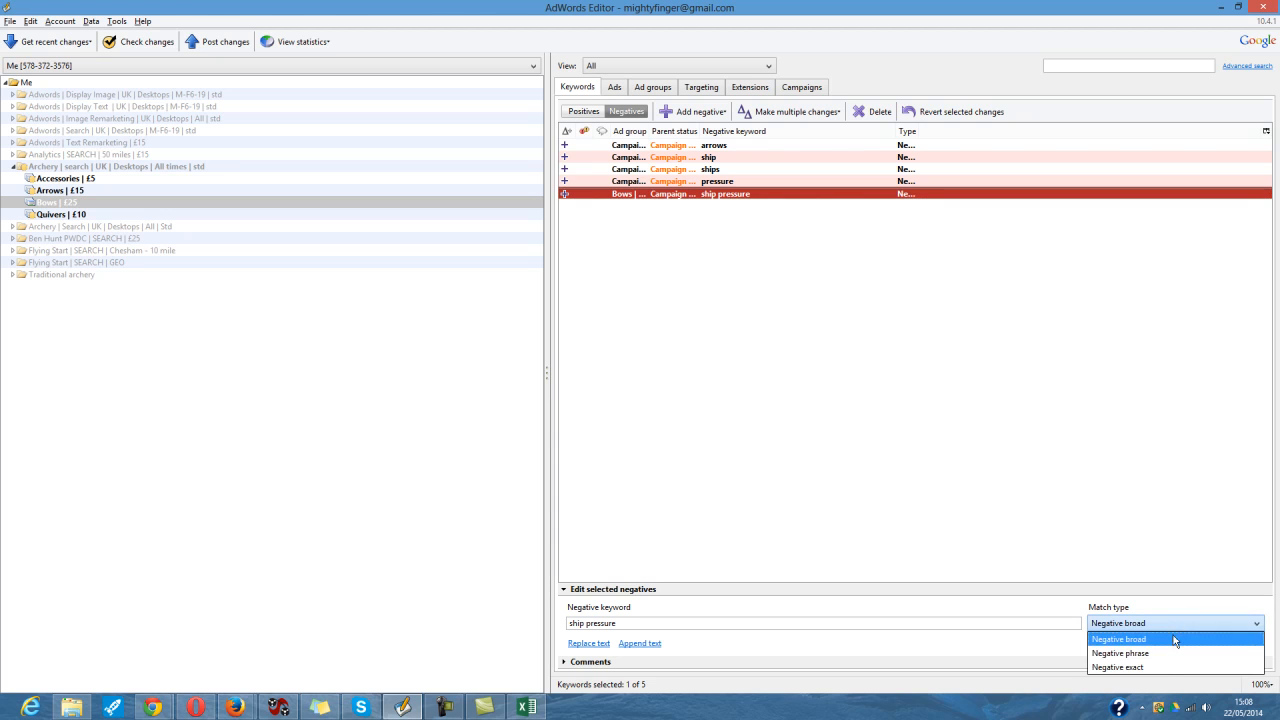
{"action": "left_click", "coordinate": [1153, 653]}
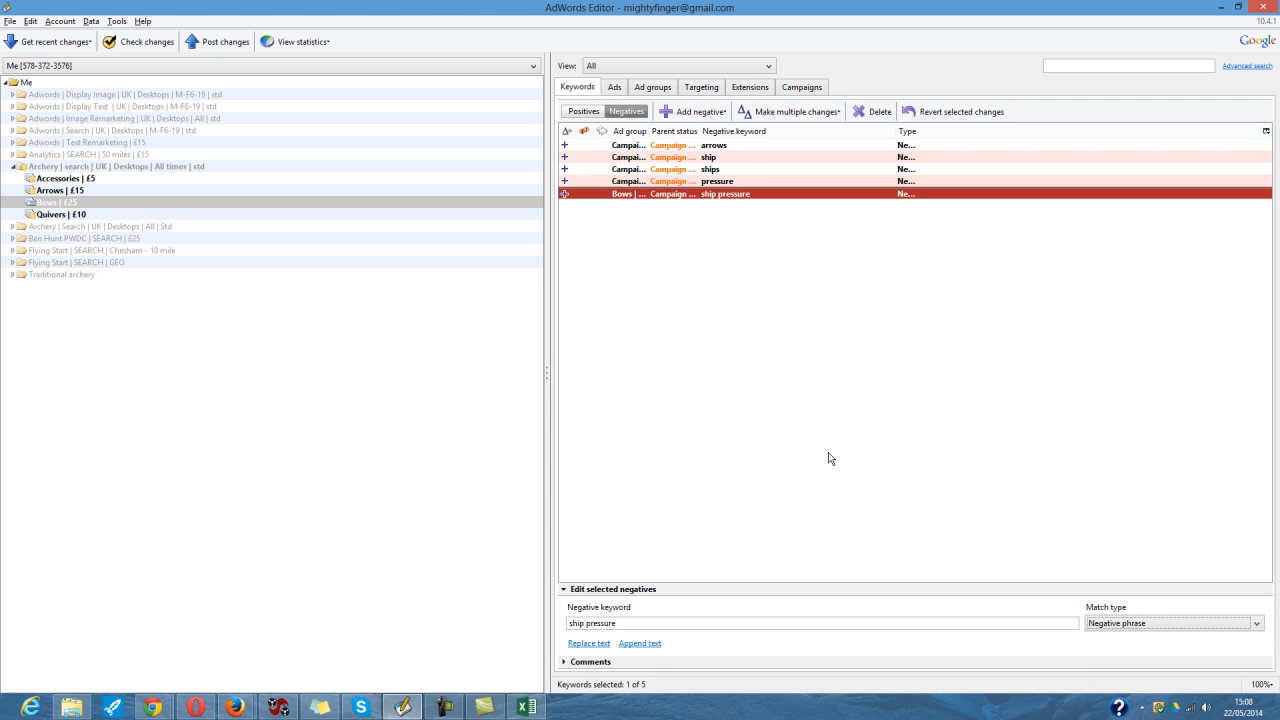
{"action": "left_click", "coordinate": [1206, 623]}
{"action": "left_click", "coordinate": [1206, 667]}
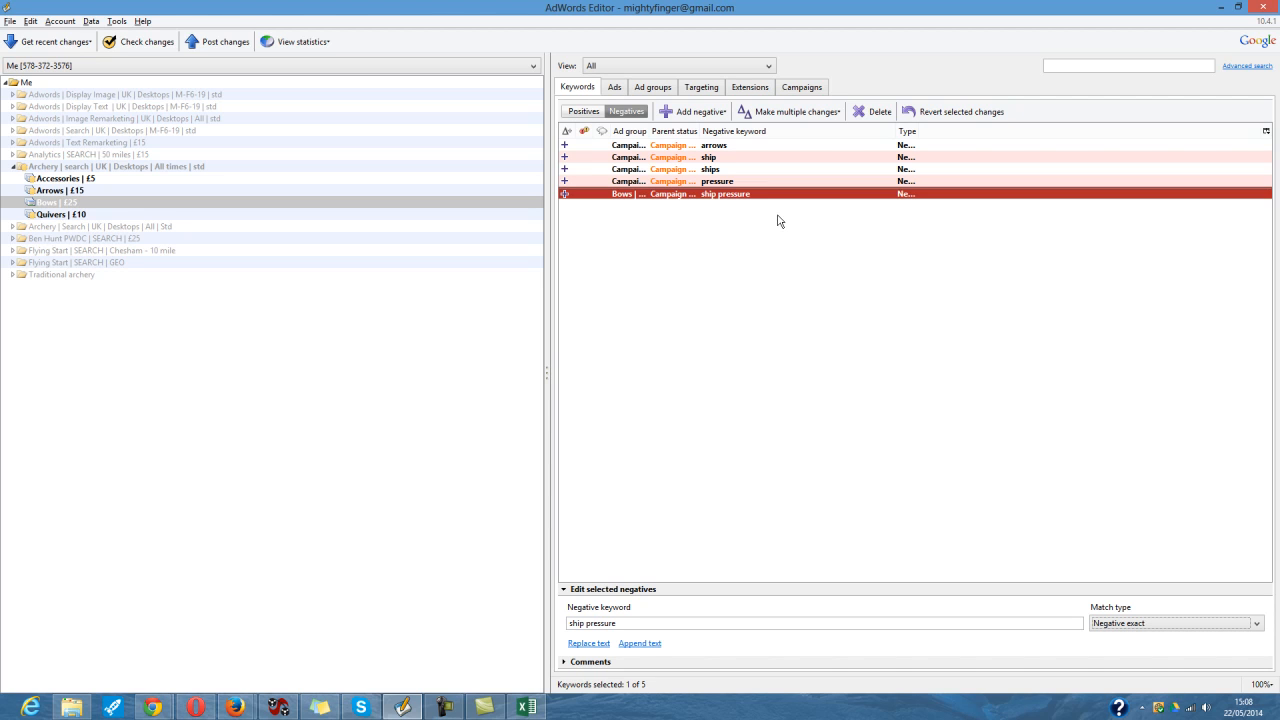
{"action": "left_click", "coordinate": [1133, 630]}
Step: Add the ad group negative keyword "bows" to the Bows | £25 ad group with the Negative exact match type
{"action": "left_click", "coordinate": [713, 114]}
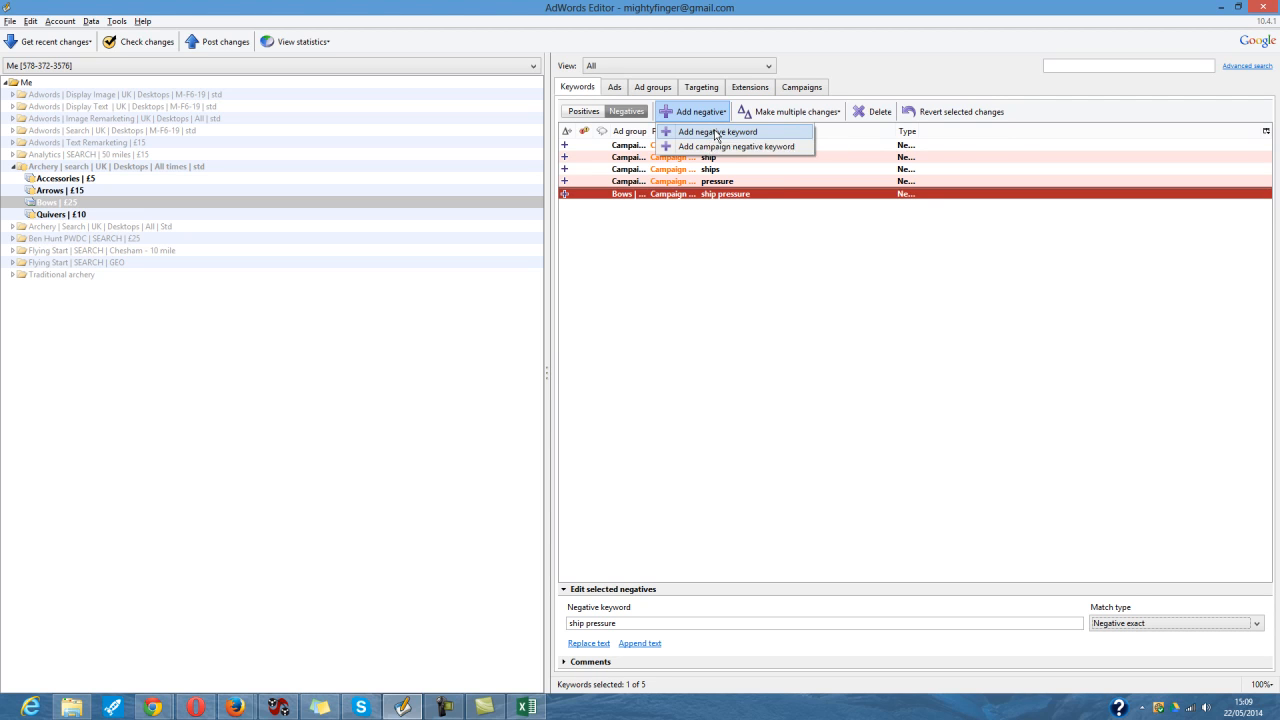
{"action": "left_click", "coordinate": [716, 135]}
{"action": "type", "text": "bows"}
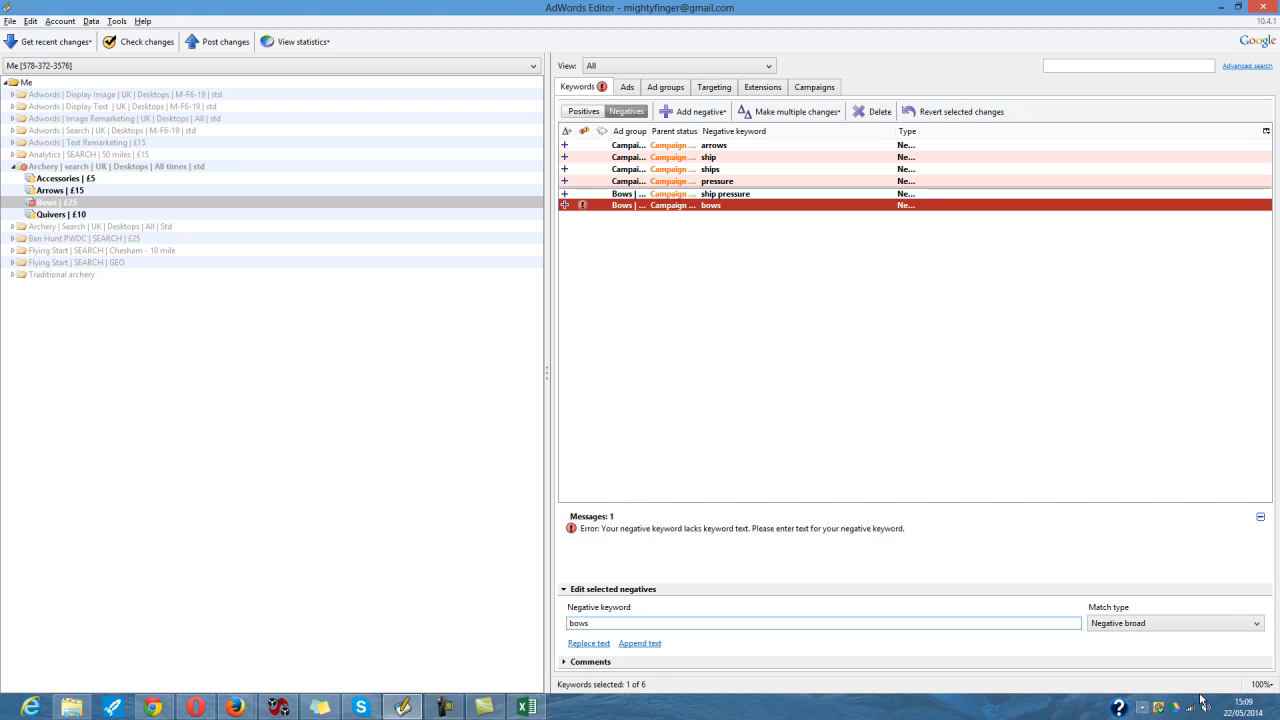
{"action": "left_click", "coordinate": [1237, 626]}
{"action": "left_click", "coordinate": [1187, 668]}
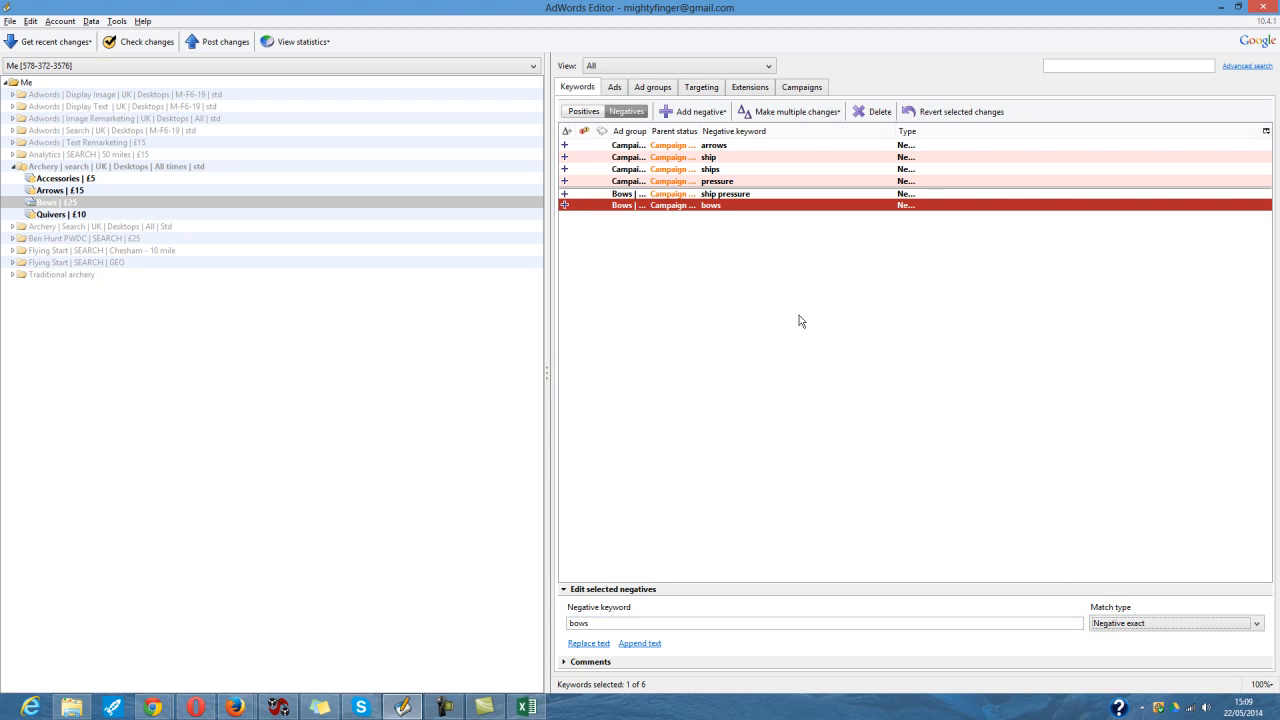
{"action": "left_click", "coordinate": [742, 194]}
{"action": "left_click", "coordinate": [760, 207]}
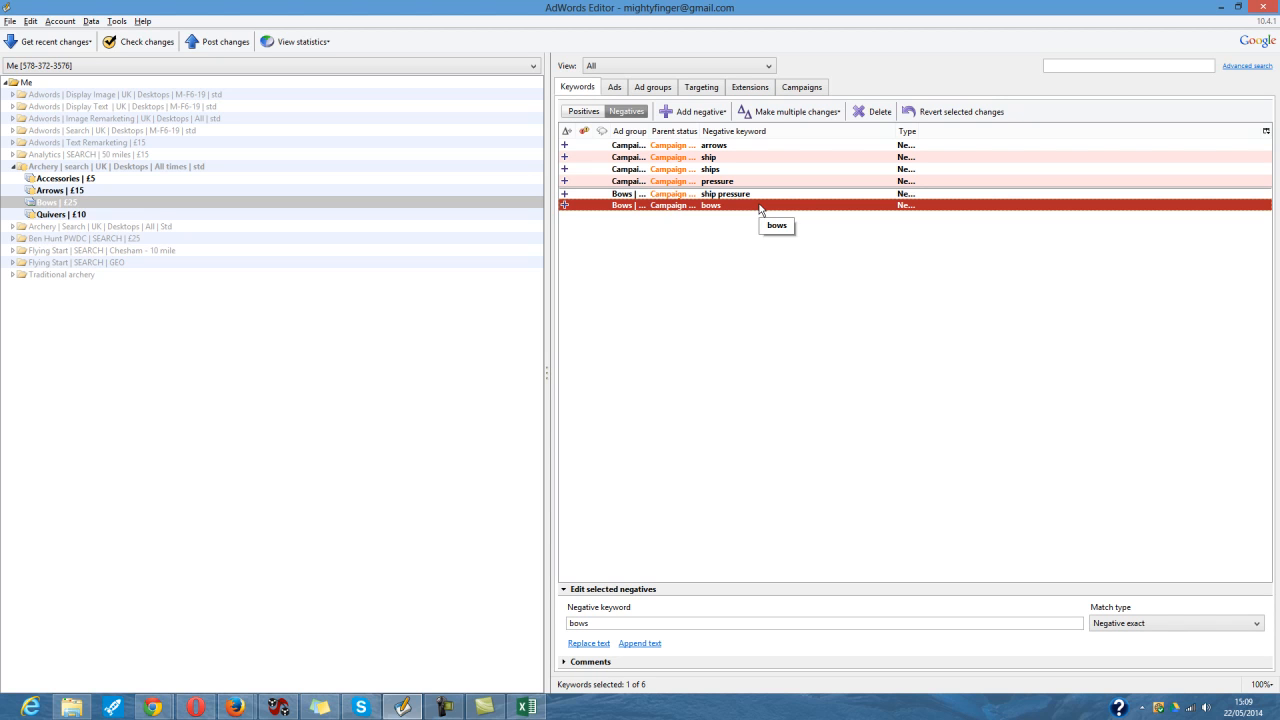
Step: Add "bows" as a positive keyword with Phrase match in the Bows | £25 ad group, and return to its negative keywords
{"action": "left_click", "coordinate": [584, 112]}
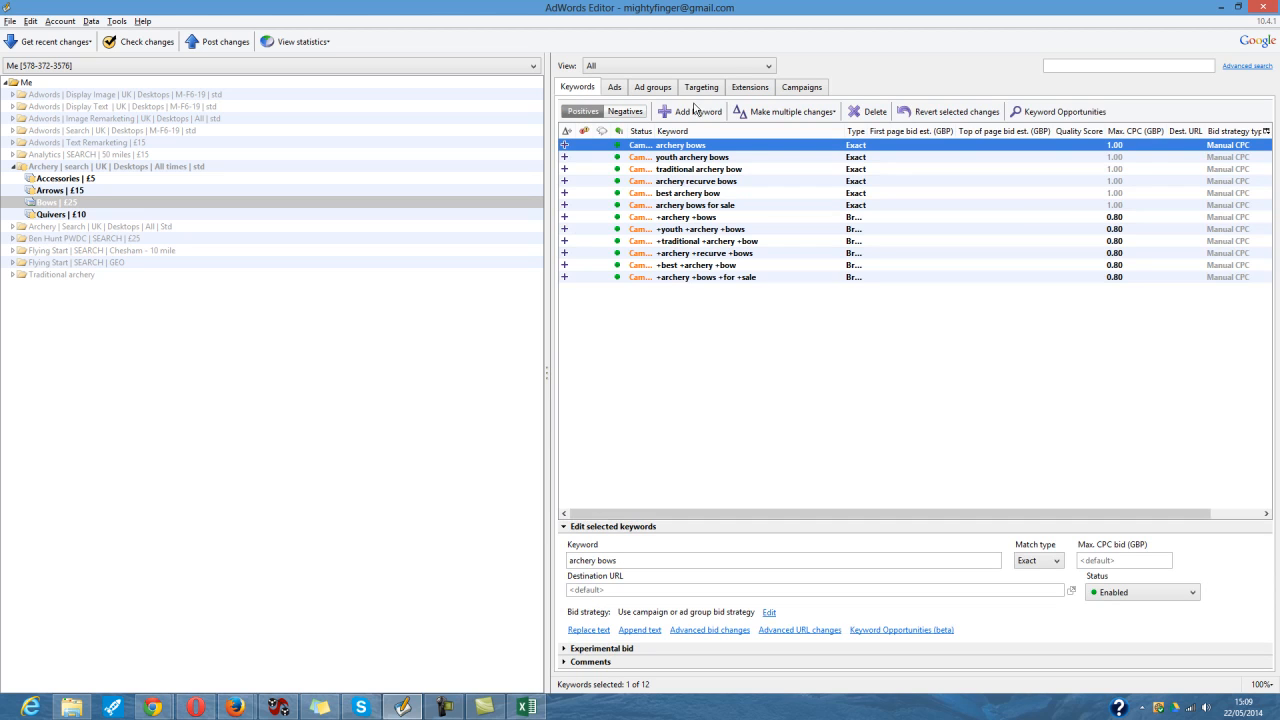
{"action": "left_click", "coordinate": [697, 111]}
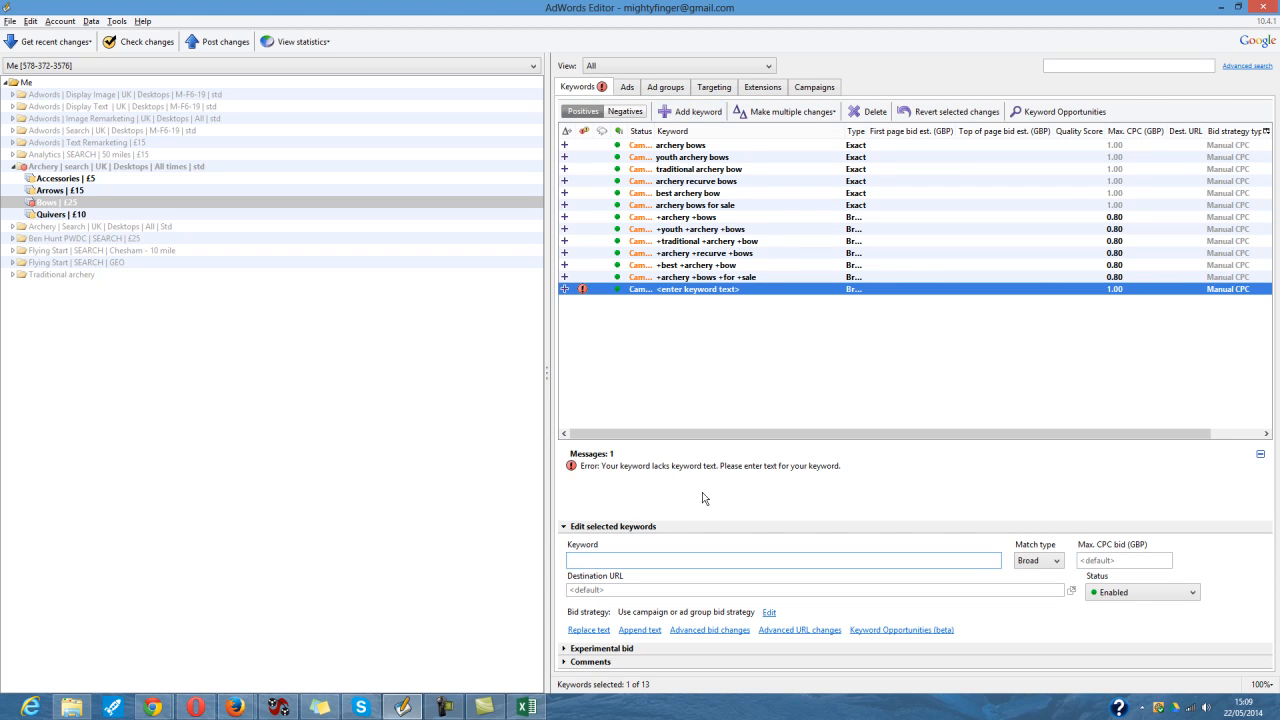
{"action": "type", "text": "bows"}
{"action": "left_click", "coordinate": [1050, 566]}
{"action": "left_click", "coordinate": [1048, 590]}
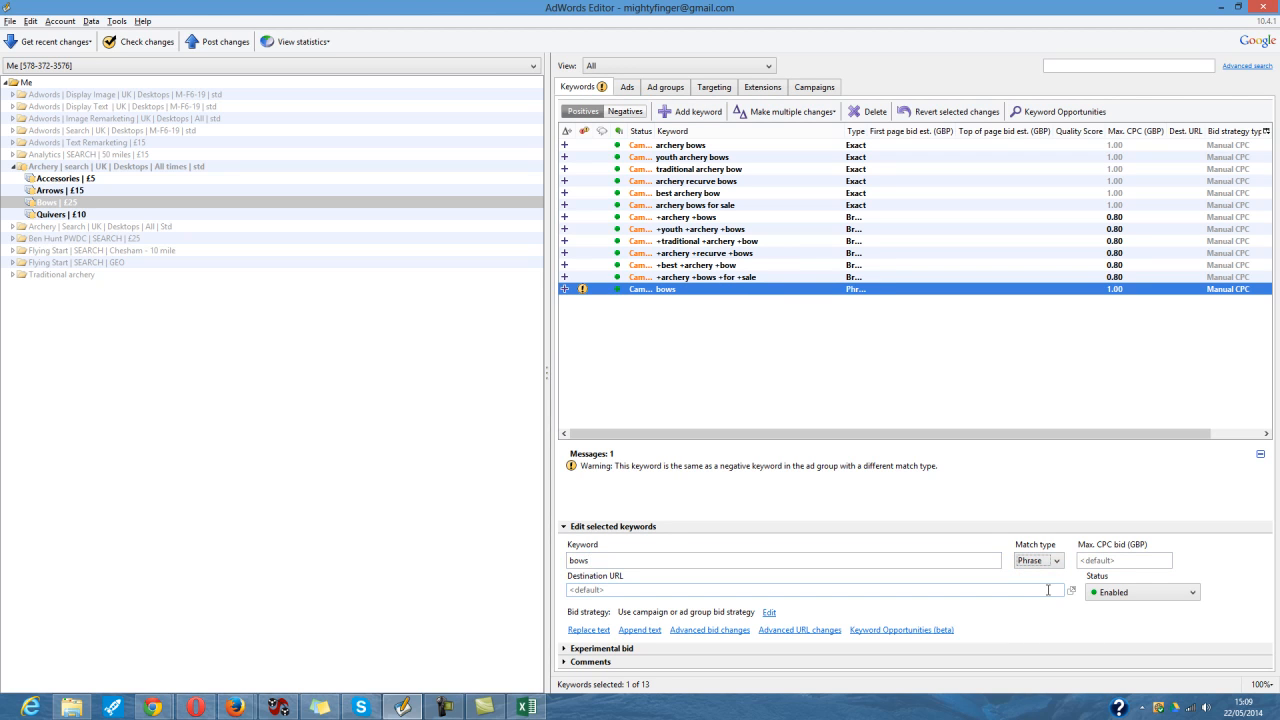
{"action": "left_click", "coordinate": [626, 112]}
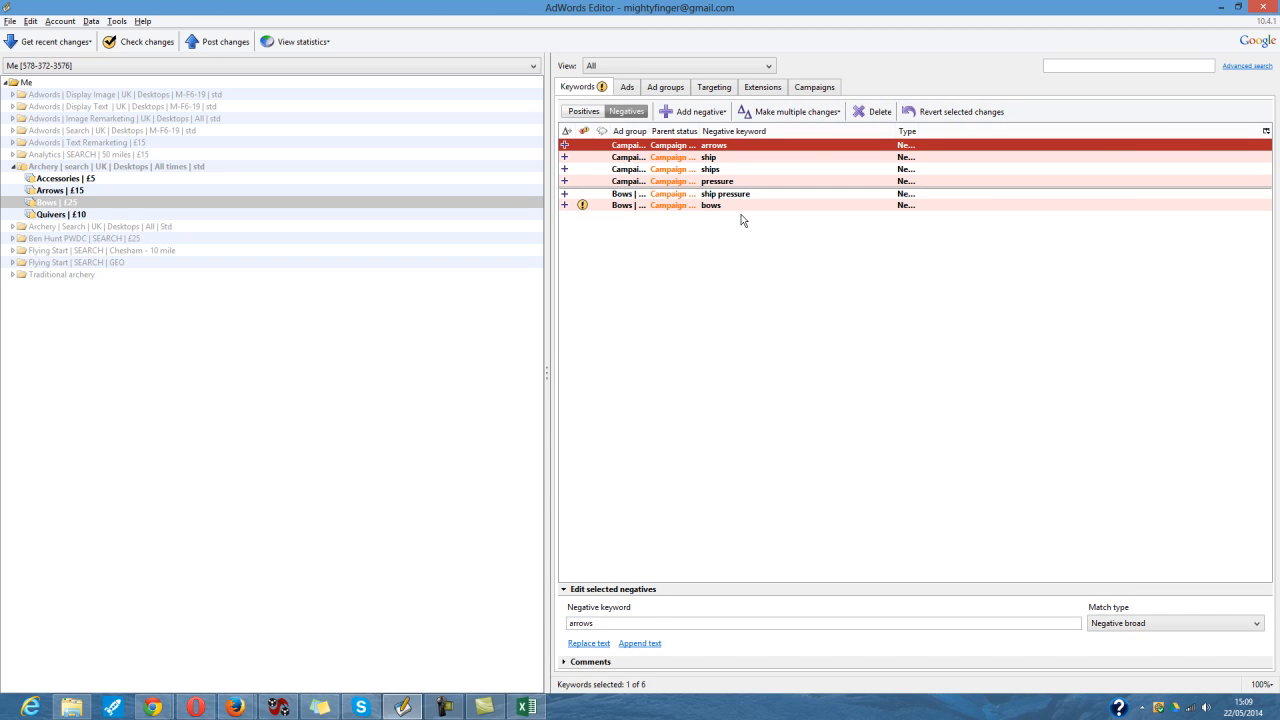